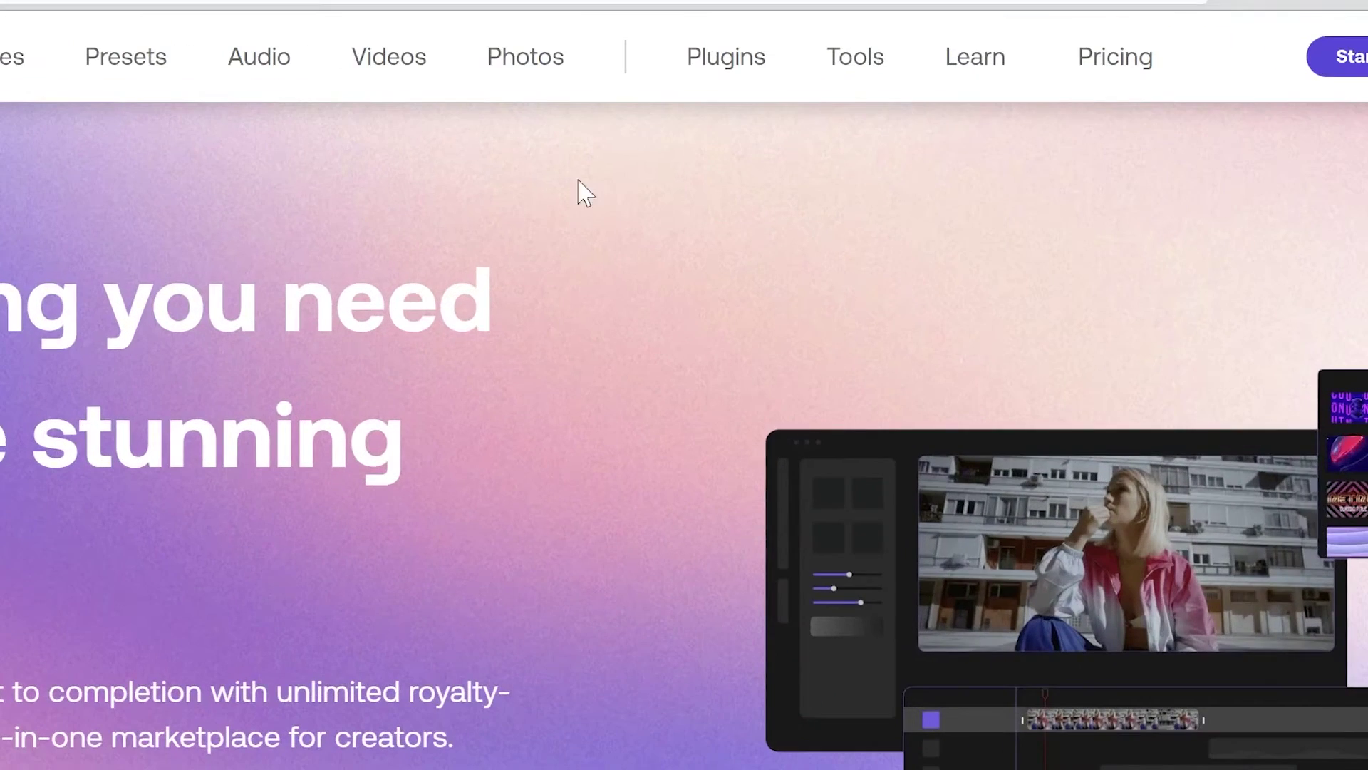
- Go to Motion Array's Plugins page and scroll the grid to the free Shifter transitions
{"action": "left_click", "coordinate": [734, 69]}
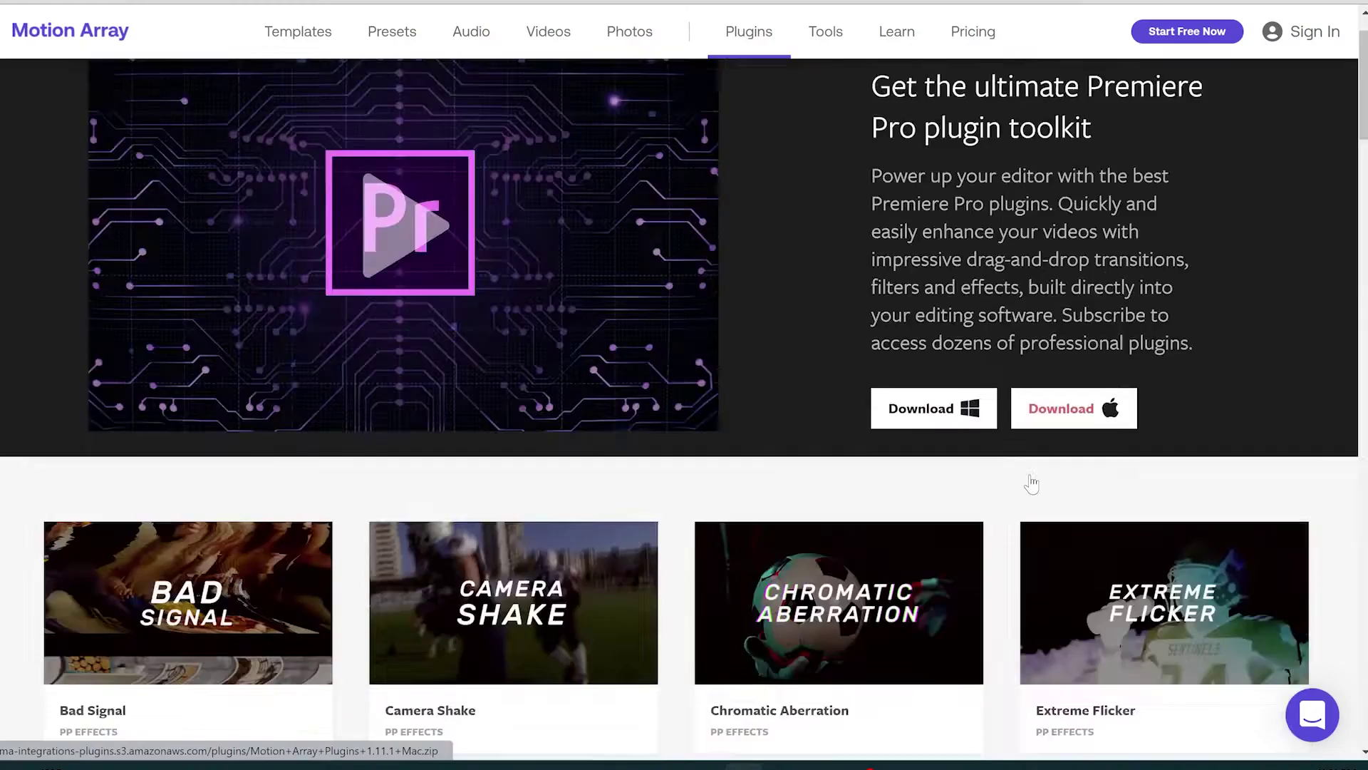
{"action": "scroll", "coordinate": [1029, 479], "scroll_direction": "down", "scroll_amount": 6}
{"action": "scroll", "coordinate": [1028, 479], "scroll_direction": "down", "scroll_amount": 6}
{"action": "scroll", "coordinate": [391, 380], "scroll_direction": "down", "scroll_amount": 6}
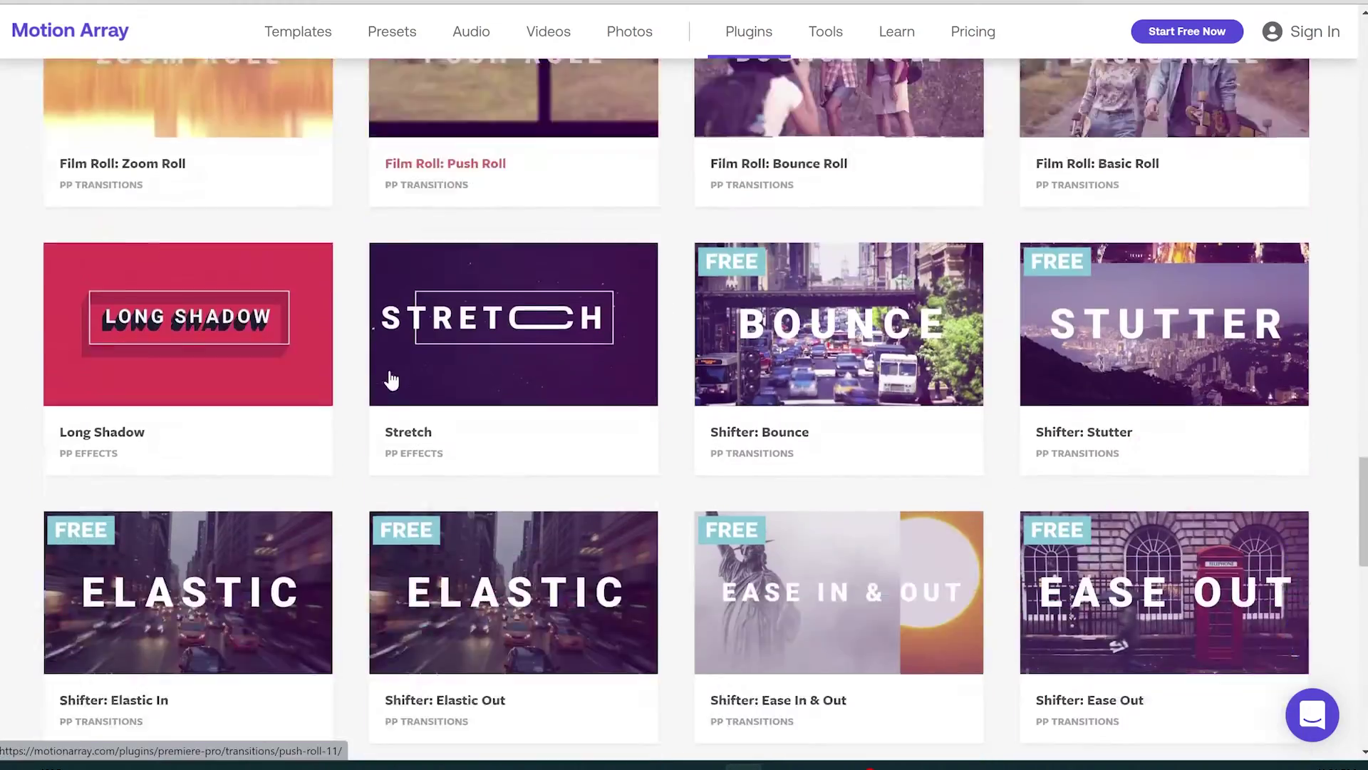
{"action": "scroll", "coordinate": [391, 380], "scroll_direction": "down", "scroll_amount": 3}
{"action": "scroll", "coordinate": [377, 377], "scroll_direction": "down", "scroll_amount": 3}
{"action": "scroll", "coordinate": [357, 367], "scroll_direction": "up", "scroll_amount": 3}
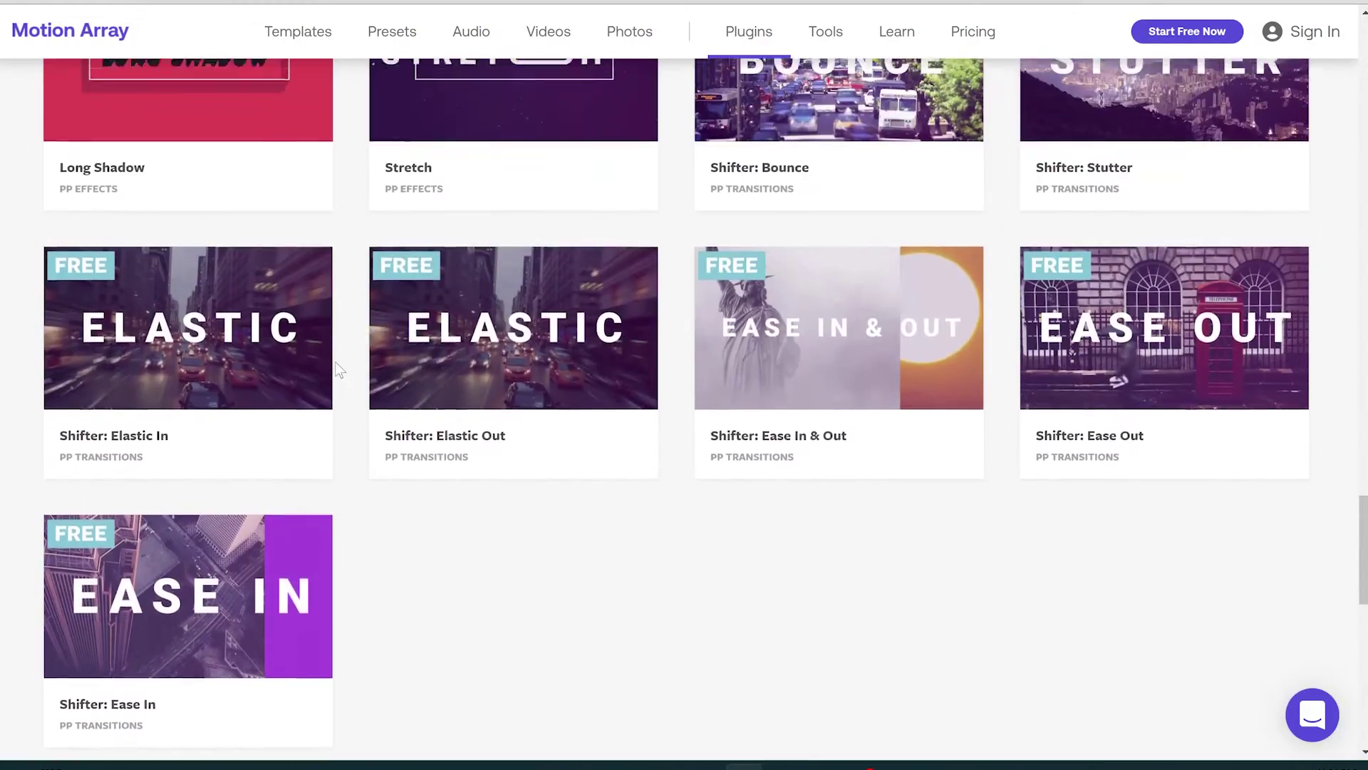
{"action": "scroll", "coordinate": [399, 357], "scroll_direction": "up", "scroll_amount": 3}
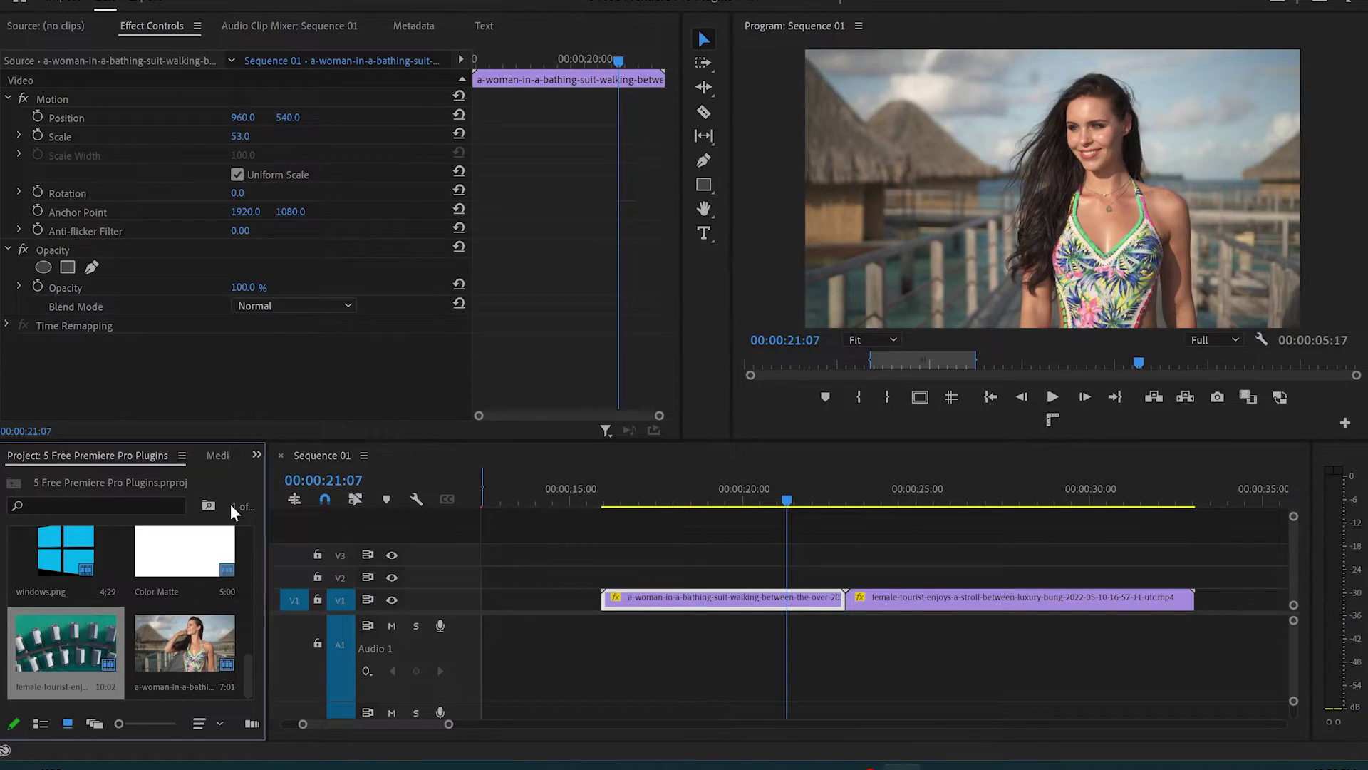
- Show the Effects panel and expand Video Transitions > MA Shifter
{"action": "left_click", "coordinate": [256, 454]}
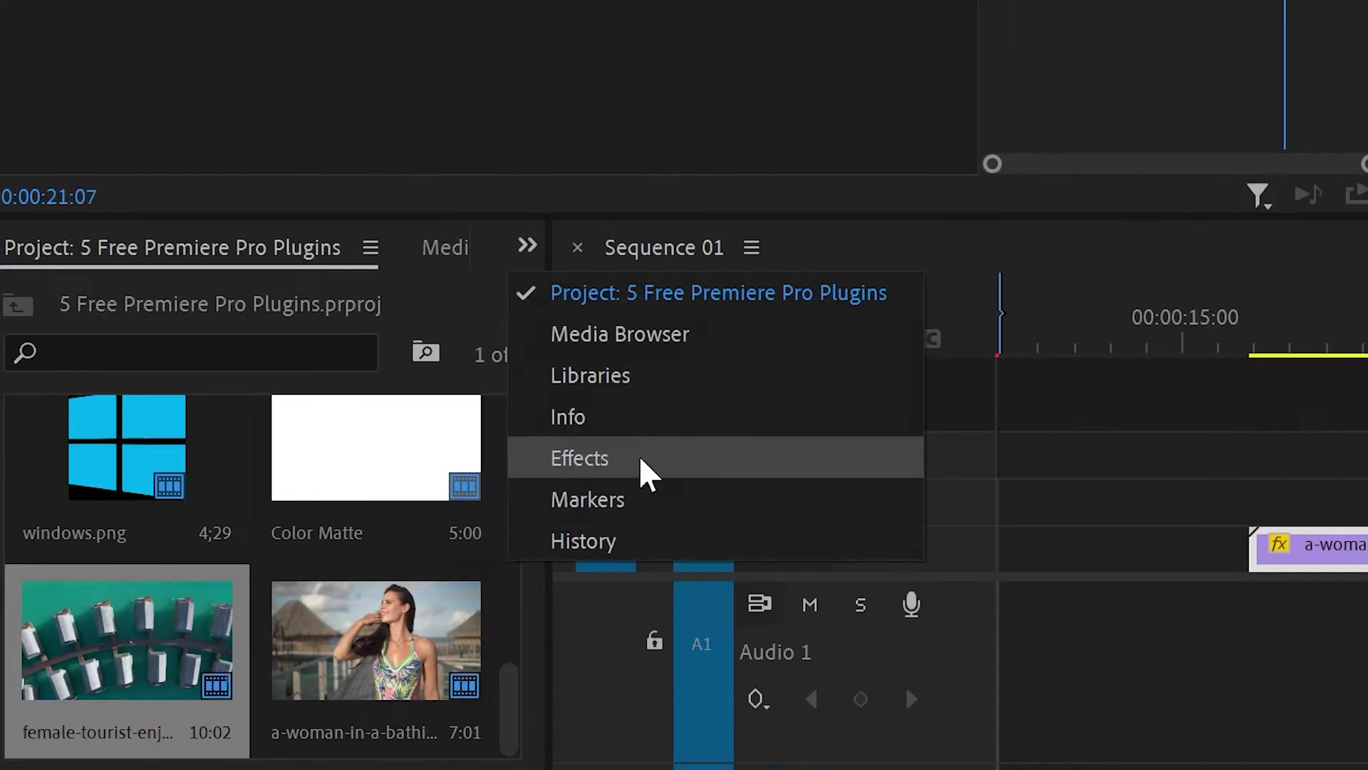
{"action": "left_click", "coordinate": [308, 553]}
{"action": "double_click", "coordinate": [71, 535]}
{"action": "scroll", "coordinate": [67, 565], "scroll_direction": "down", "scroll_amount": 1}
{"action": "scroll", "coordinate": [67, 565], "scroll_direction": "down", "scroll_amount": 3}
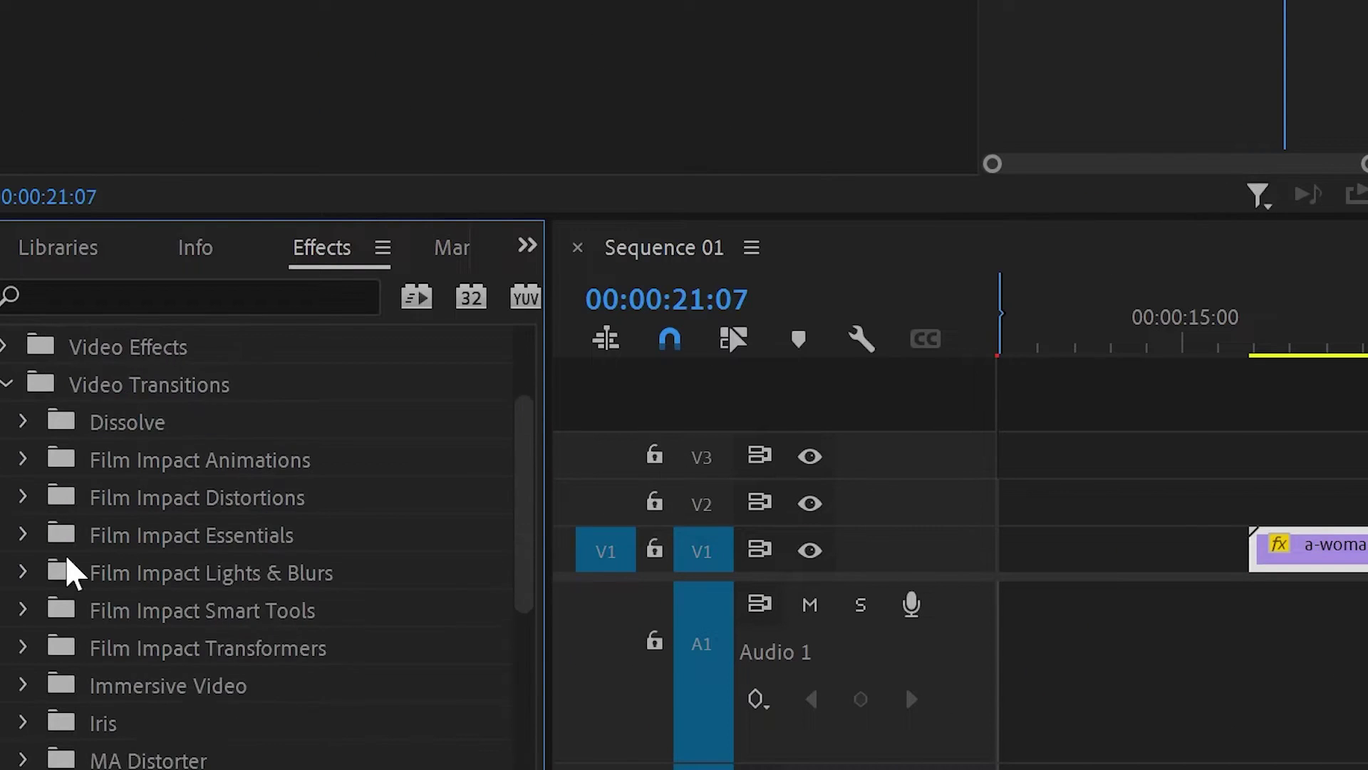
{"action": "scroll", "coordinate": [67, 565], "scroll_direction": "down", "scroll_amount": 1}
{"action": "scroll", "coordinate": [67, 565], "scroll_direction": "down", "scroll_amount": 3}
{"action": "scroll", "coordinate": [71, 574], "scroll_direction": "down", "scroll_amount": 2}
{"action": "scroll", "coordinate": [71, 573], "scroll_direction": "down", "scroll_amount": 3}
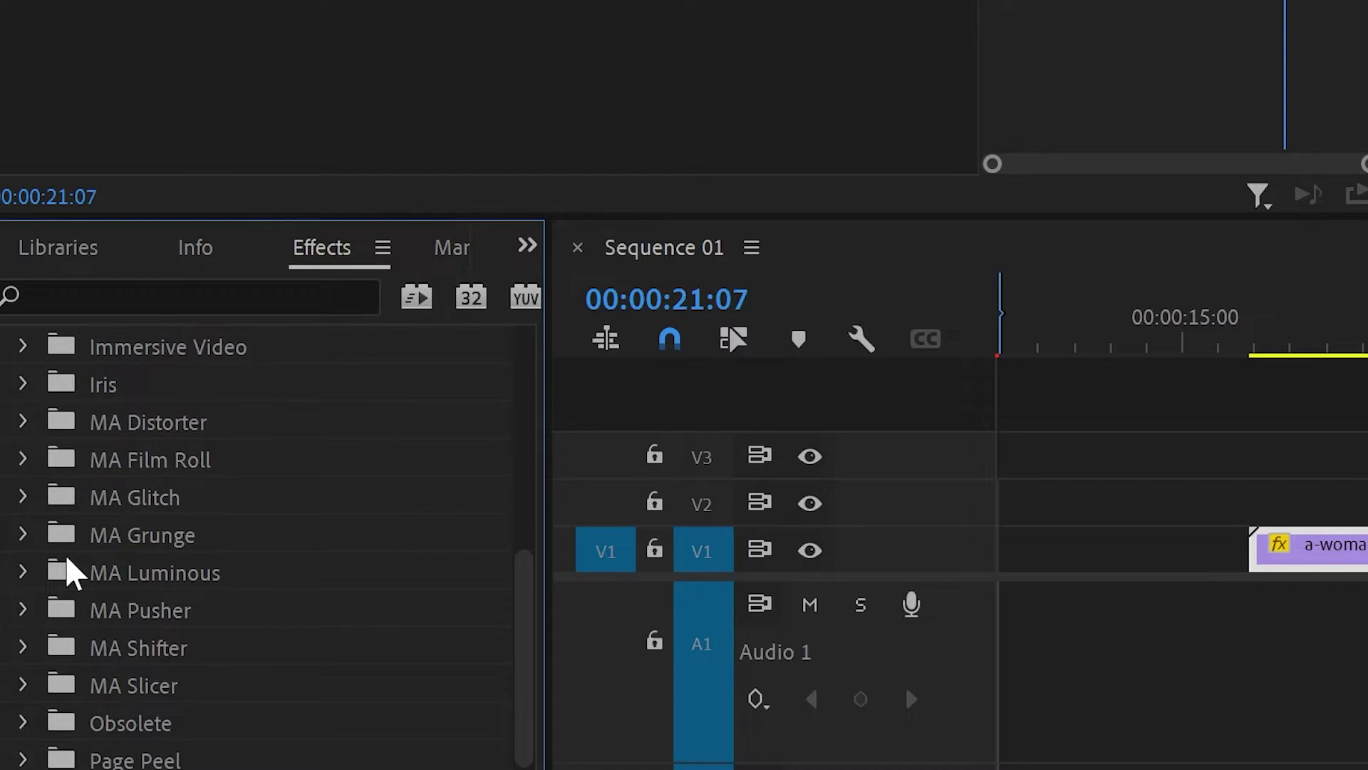
{"action": "left_click", "coordinate": [24, 647]}
- Drag Shifter Bounce onto the edit point between the two clips
{"action": "scroll", "coordinate": [25, 652], "scroll_direction": "down", "scroll_amount": 3}
{"action": "scroll", "coordinate": [25, 652], "scroll_direction": "down", "scroll_amount": 2}
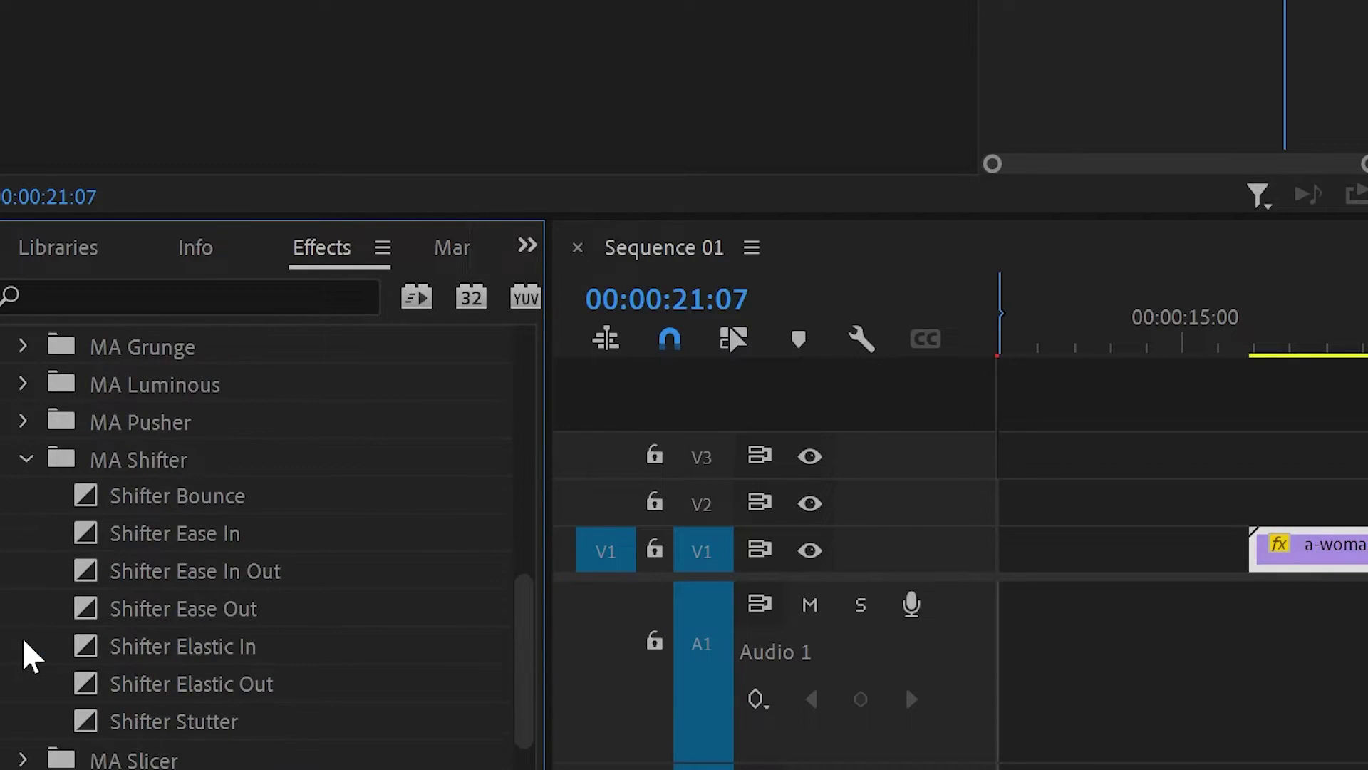
{"action": "left_click", "coordinate": [202, 507]}
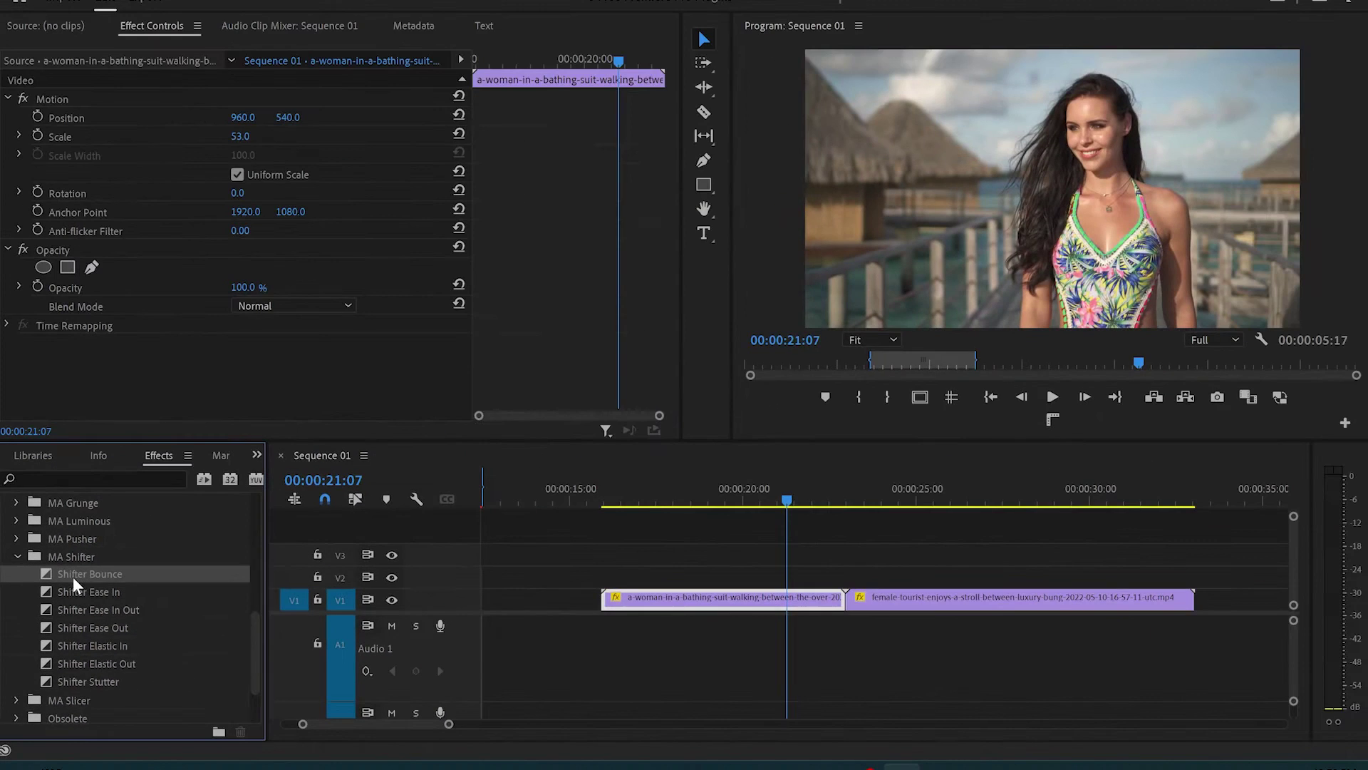
{"action": "left_click_drag", "start_coordinate": [850, 601], "coordinate": [850, 602]}
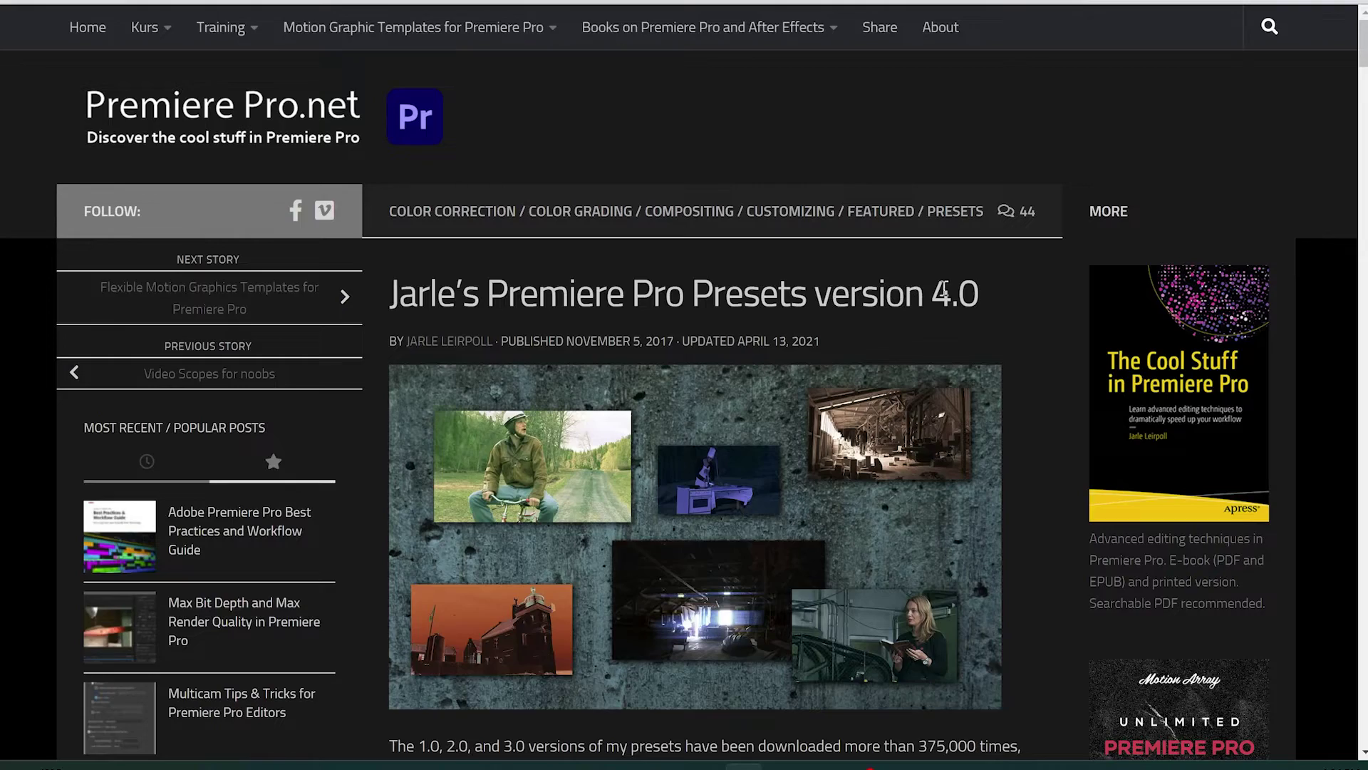
- Download Jarle's Premiere Pro Presets version 4.0 from the article's download section
{"action": "scroll", "coordinate": [1014, 297], "scroll_direction": "down", "scroll_amount": 8}
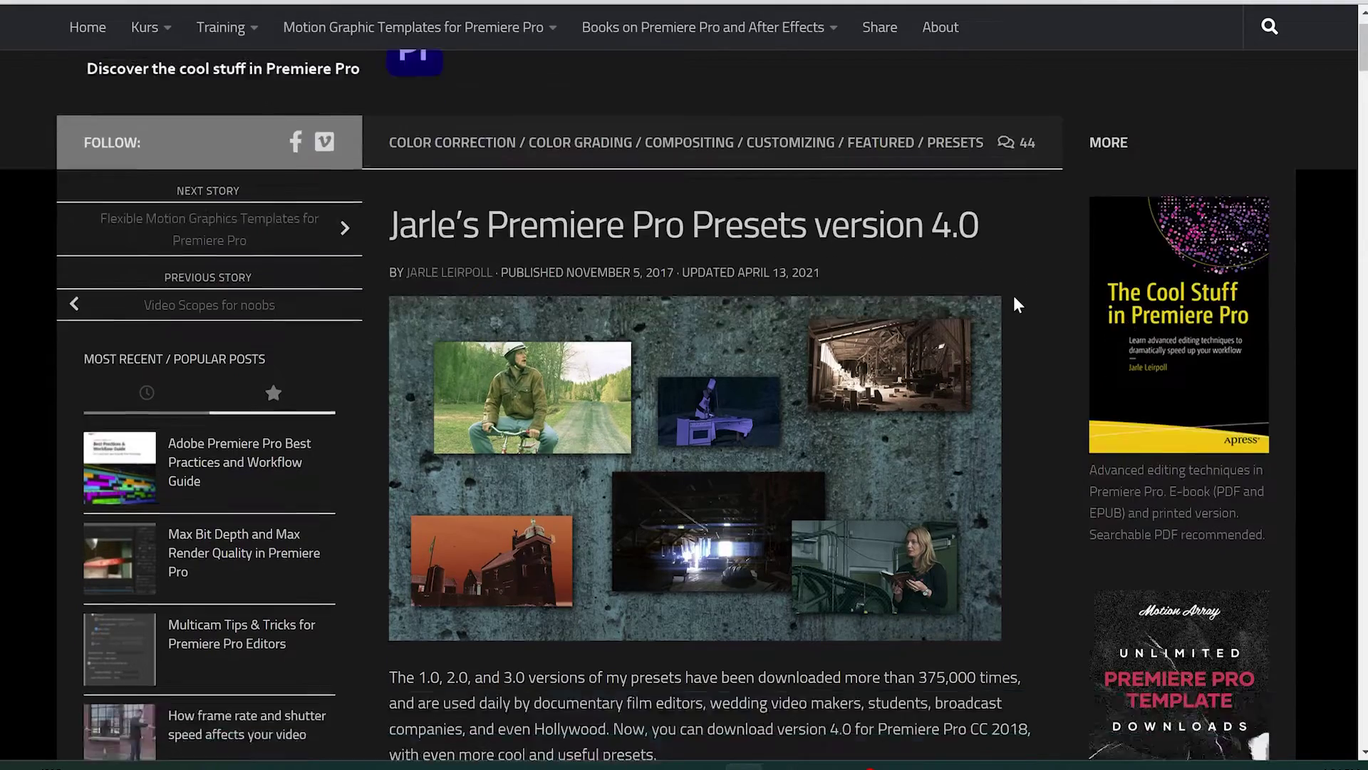
{"action": "scroll", "coordinate": [1015, 298], "scroll_direction": "down", "scroll_amount": 1}
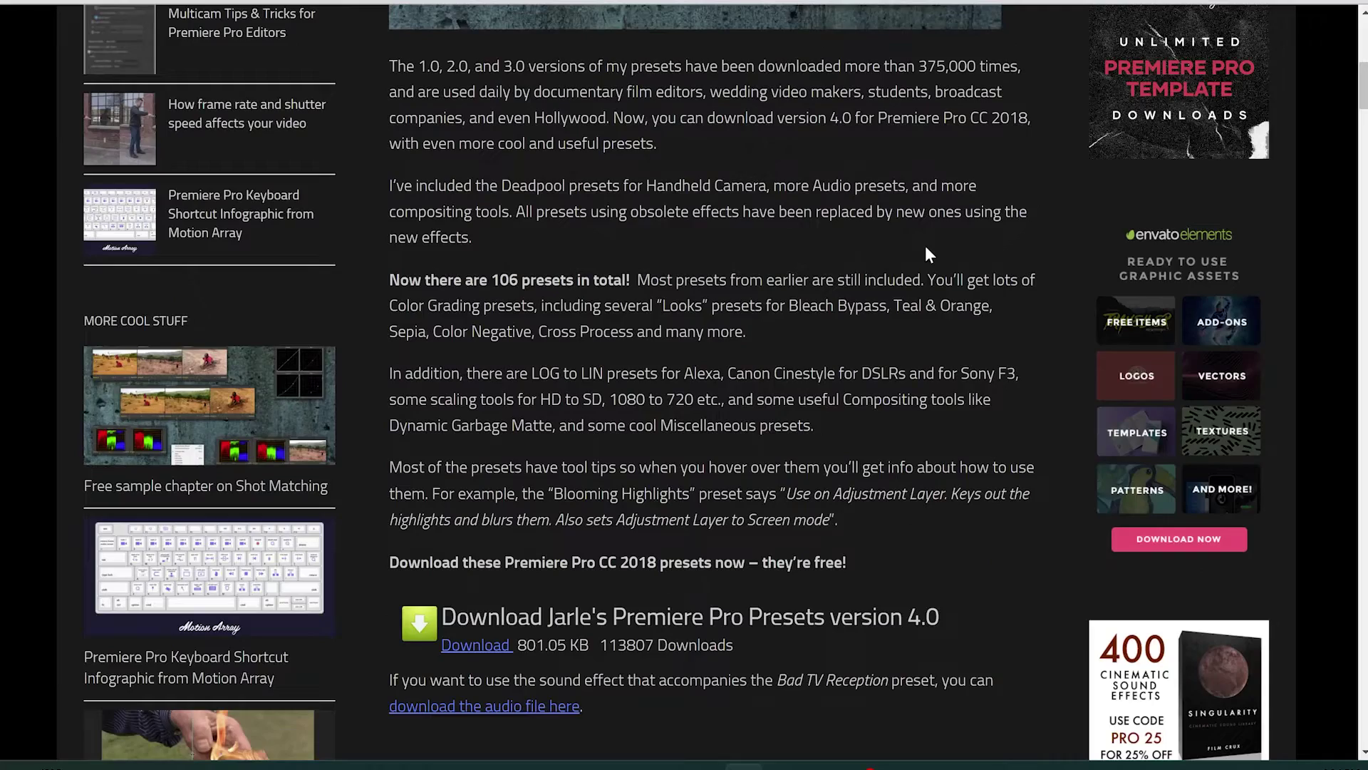
{"action": "scroll", "coordinate": [925, 245], "scroll_direction": "down", "scroll_amount": 1}
{"action": "scroll", "coordinate": [925, 245], "scroll_direction": "down", "scroll_amount": 4}
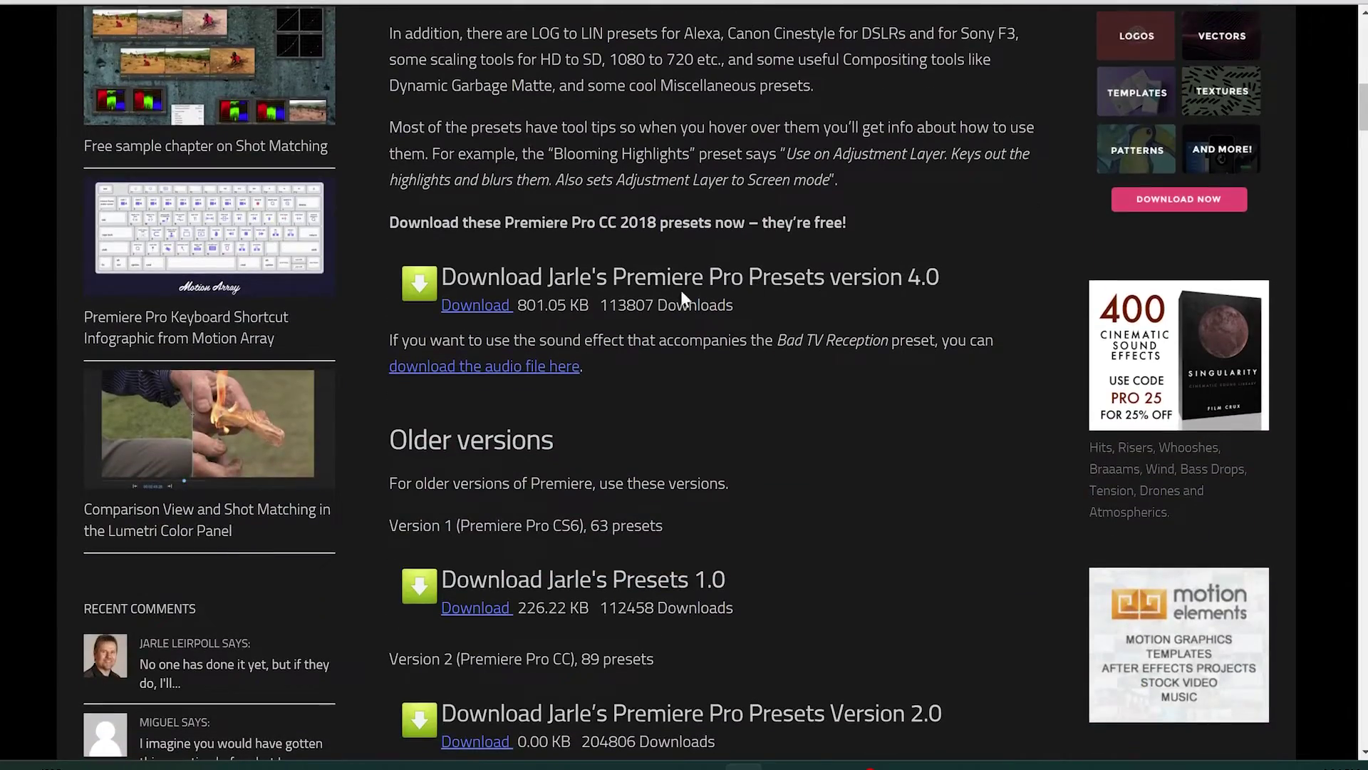
{"action": "left_click", "coordinate": [497, 313]}
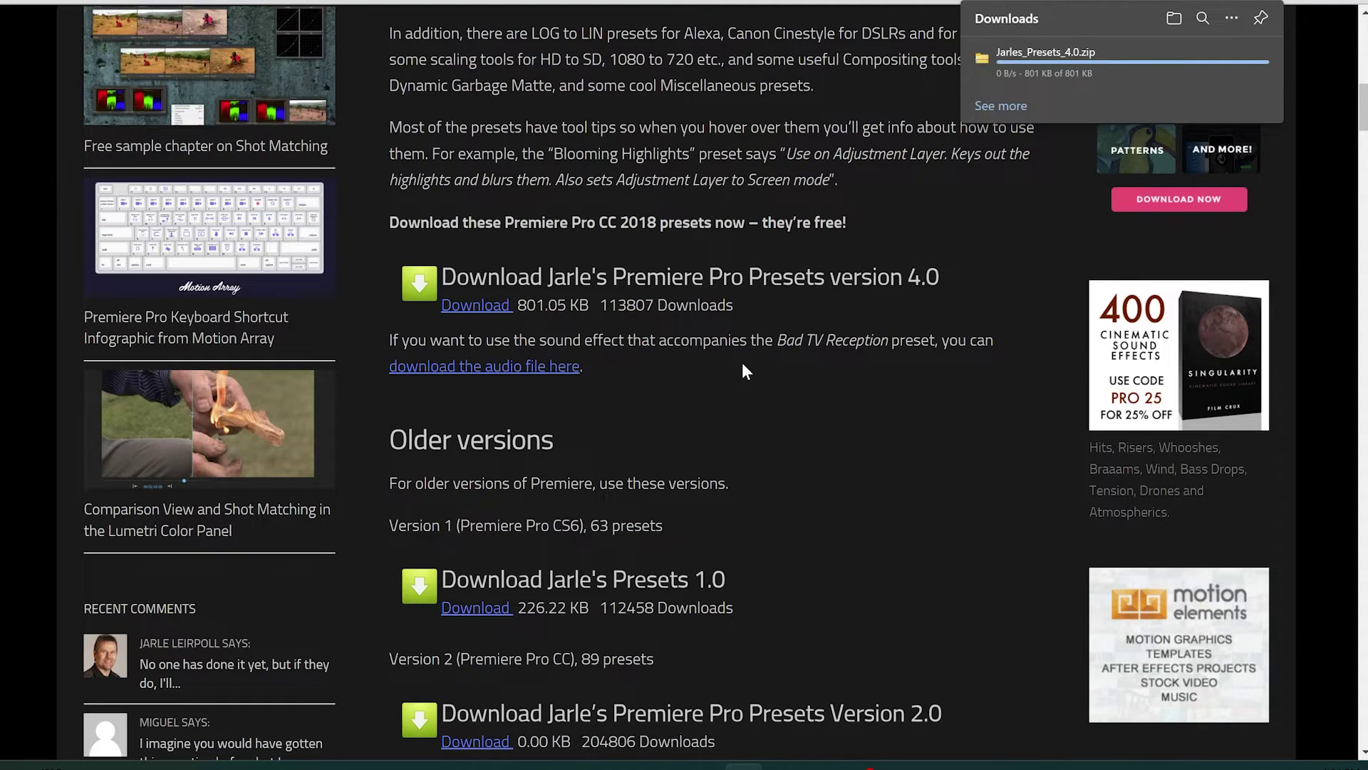
- Extract the downloaded presets zip in the Downloads folder
{"action": "right_click", "coordinate": [1051, 280]}
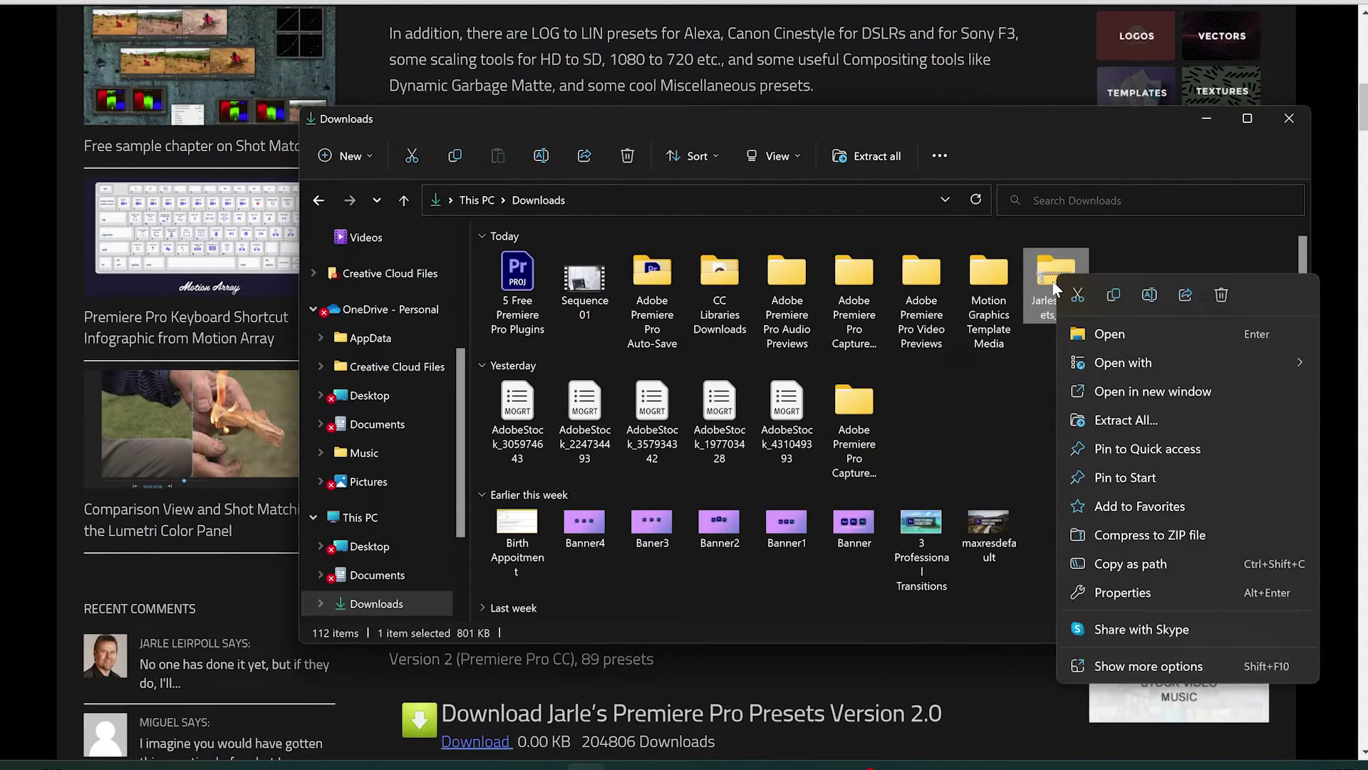
{"action": "left_click", "coordinate": [1173, 419]}
{"action": "left_click", "coordinate": [823, 535]}
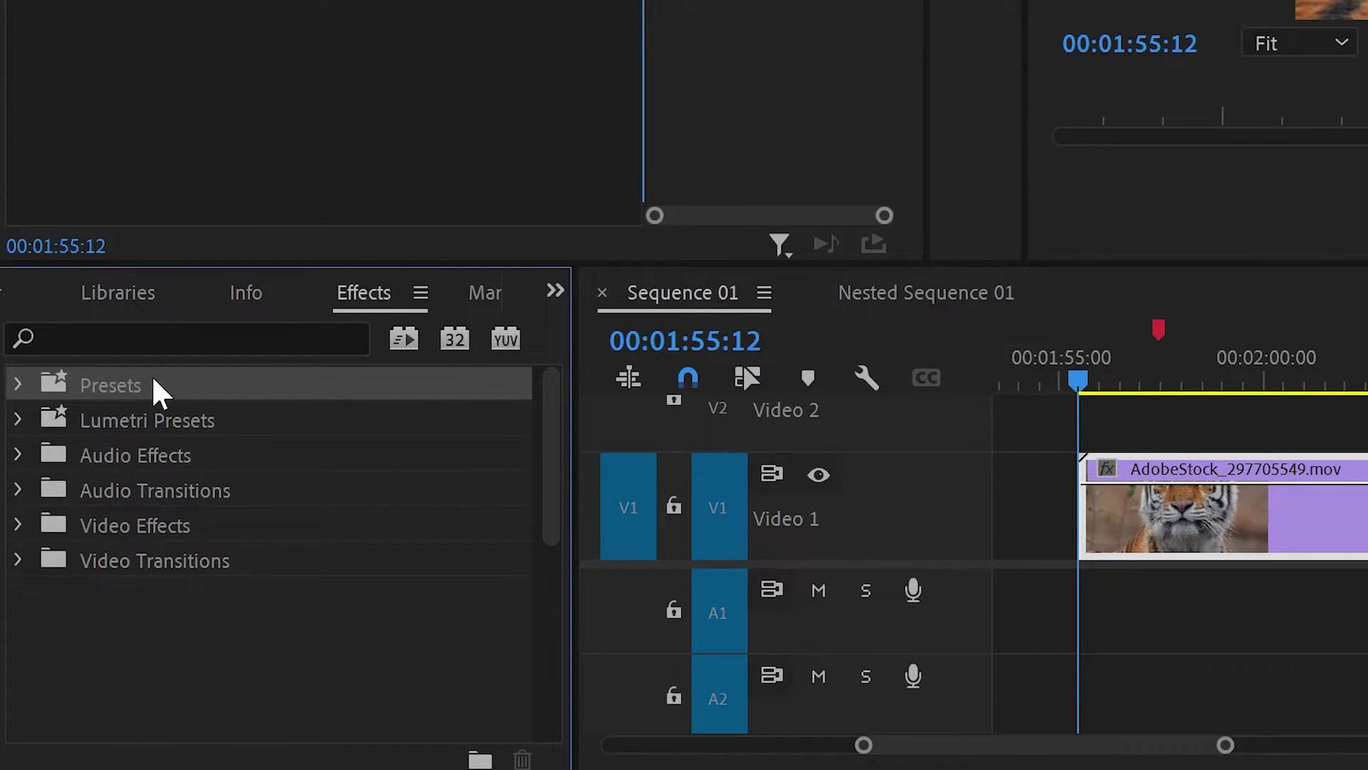
- Import the Jarle's Presets 4.0 file into the Effects panel's Presets folder
{"action": "right_click", "coordinate": [153, 377]}
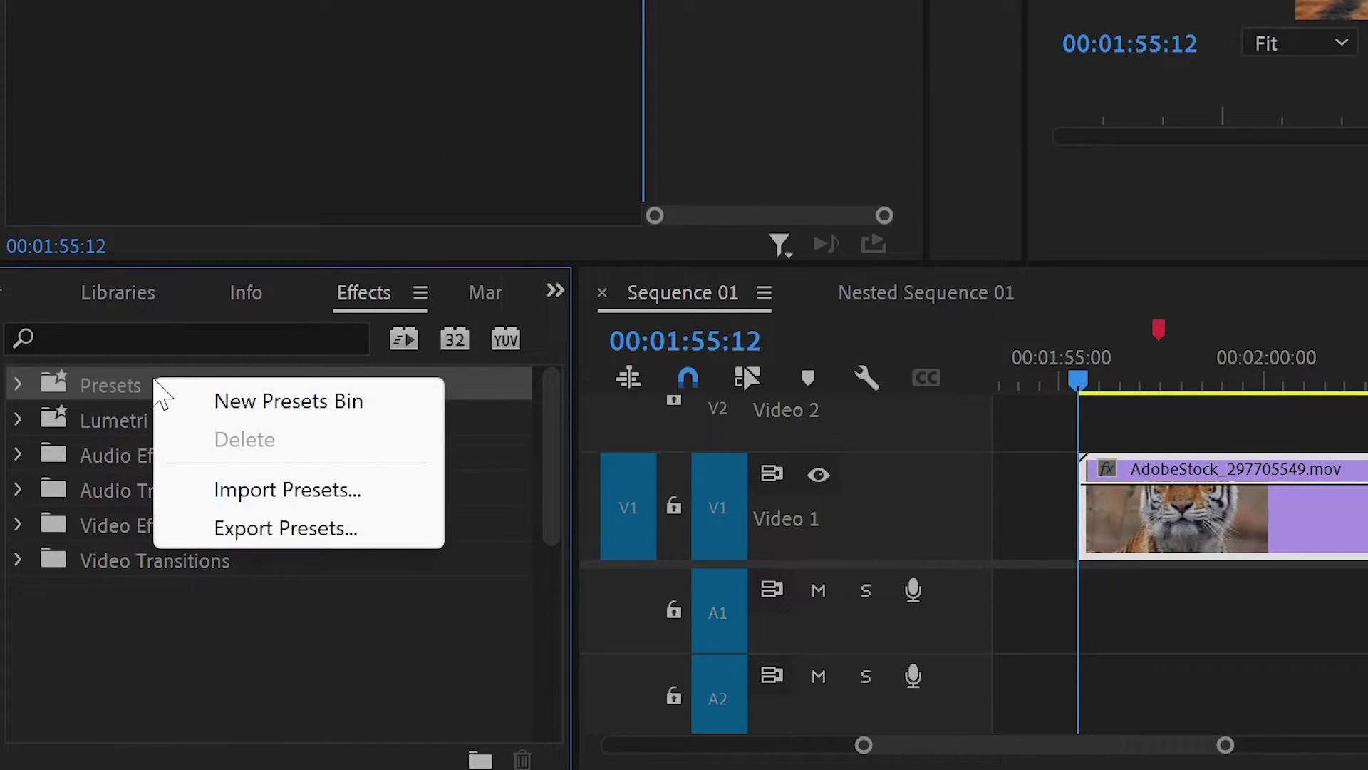
{"action": "left_click", "coordinate": [311, 490]}
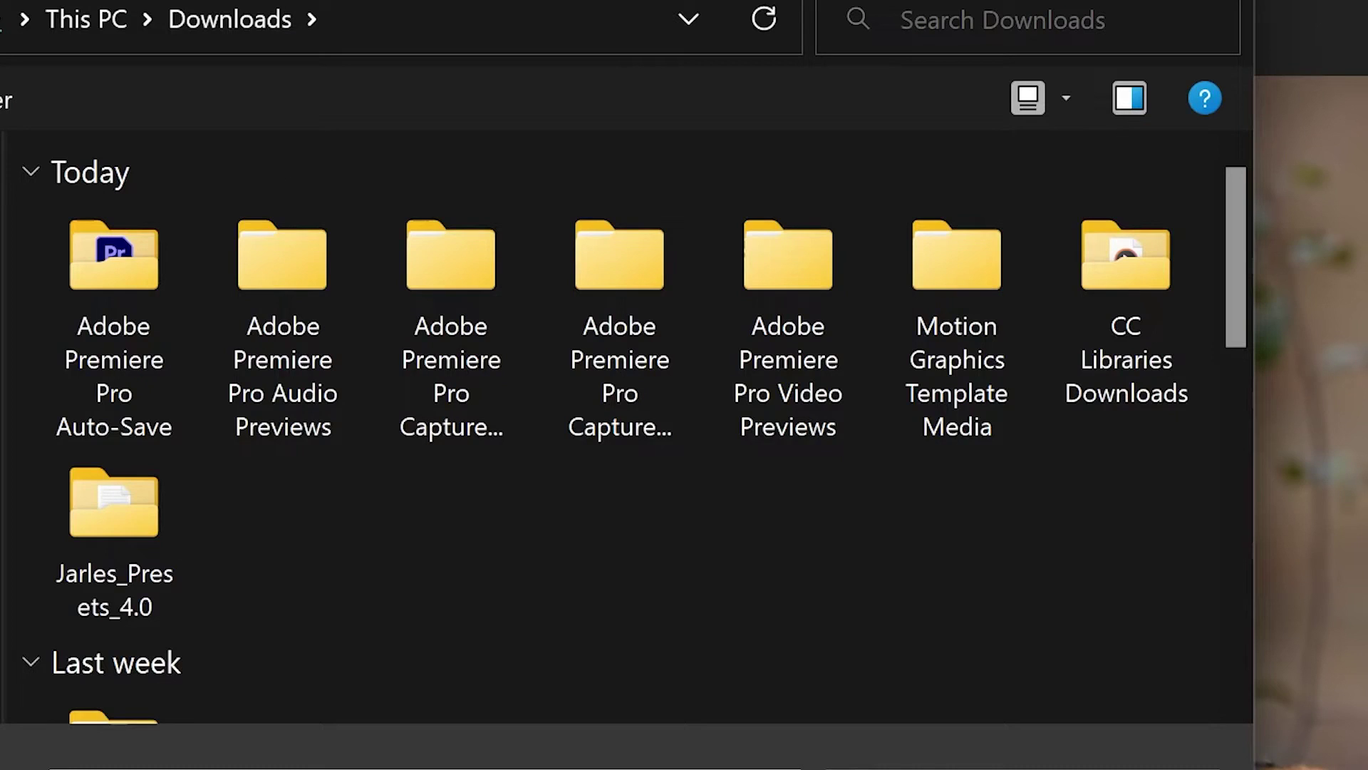
{"action": "double_click", "coordinate": [105, 611]}
{"action": "left_click", "coordinate": [187, 313]}
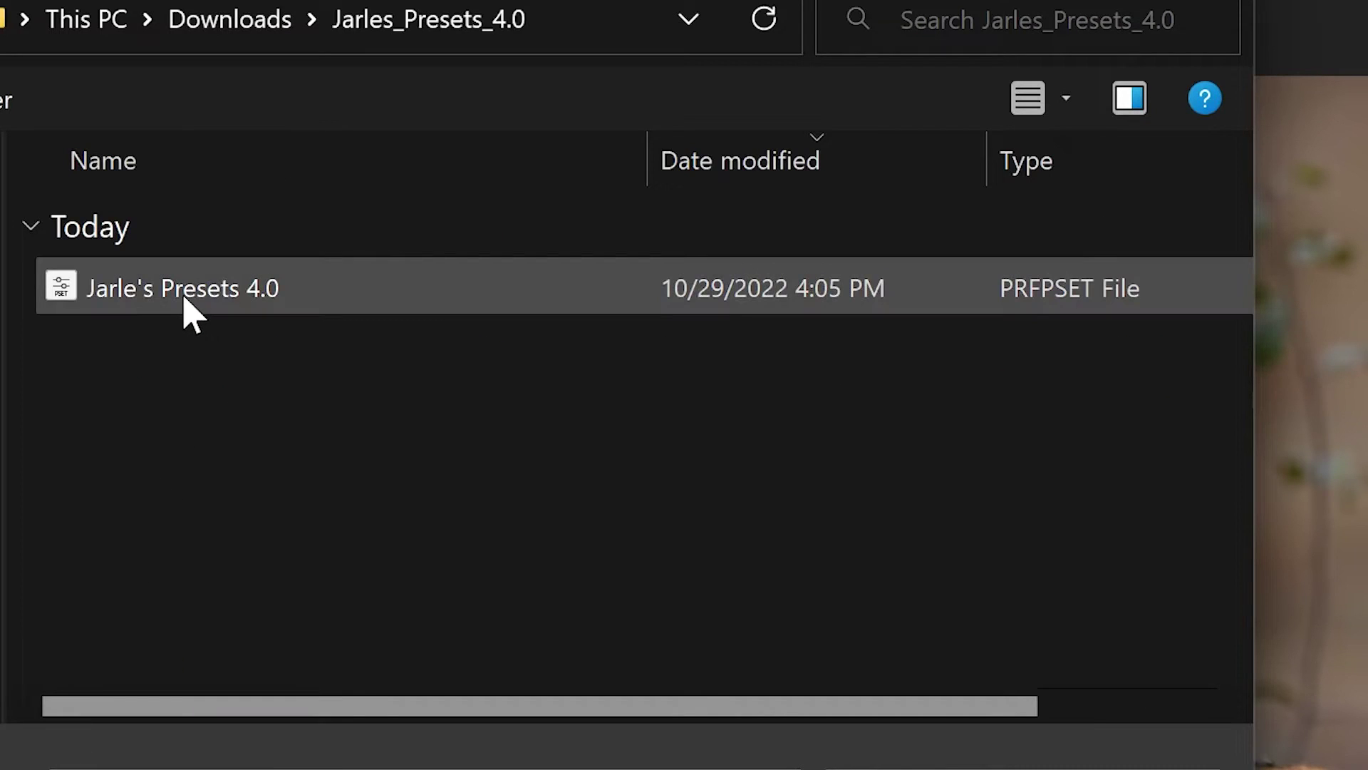
{"action": "left_click", "coordinate": [187, 314]}
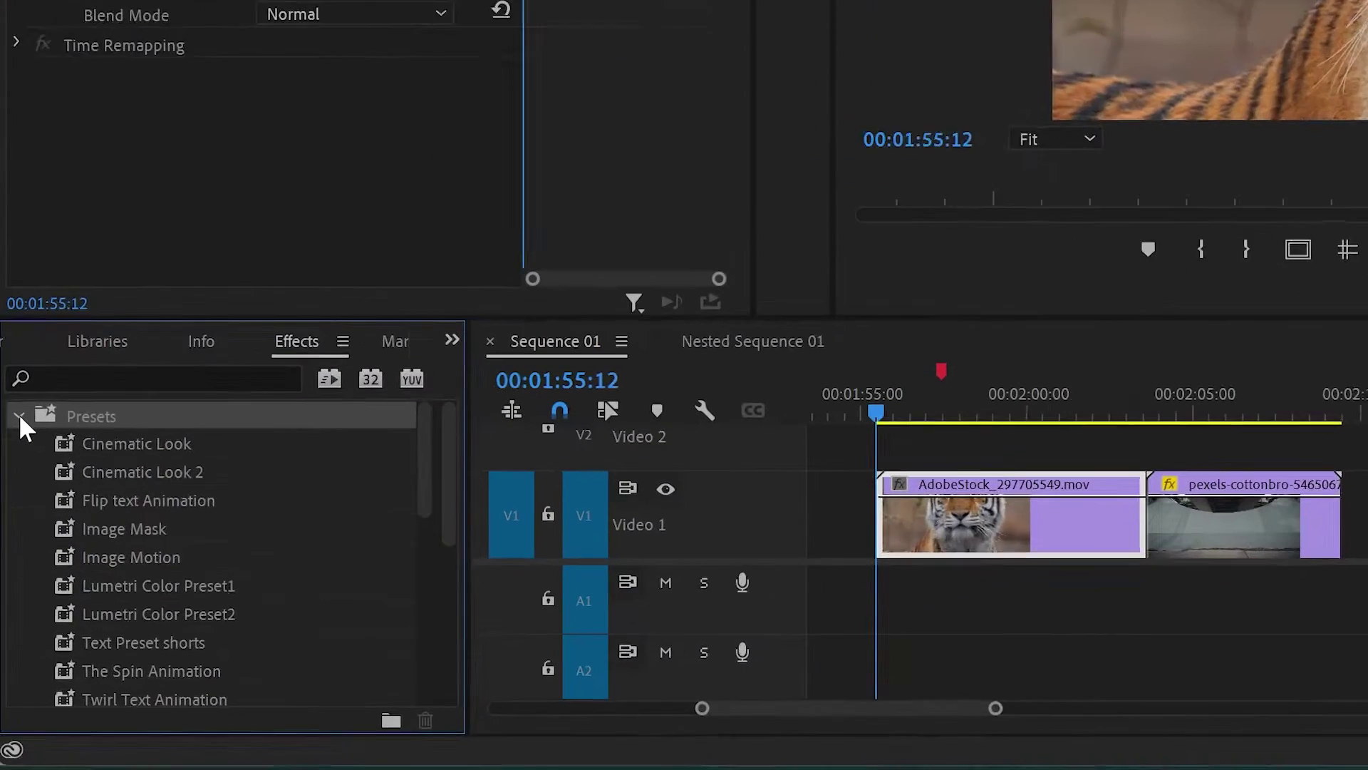
- Apply the Alexa LOG to LIN preset from LOG to LIN + Cinestyle LUT onto the tiger clip
{"action": "scroll", "coordinate": [16, 584], "scroll_direction": "down", "scroll_amount": 4}
{"action": "scroll", "coordinate": [17, 590], "scroll_direction": "down", "scroll_amount": 2}
{"action": "scroll", "coordinate": [17, 590], "scroll_direction": "down", "scroll_amount": 3}
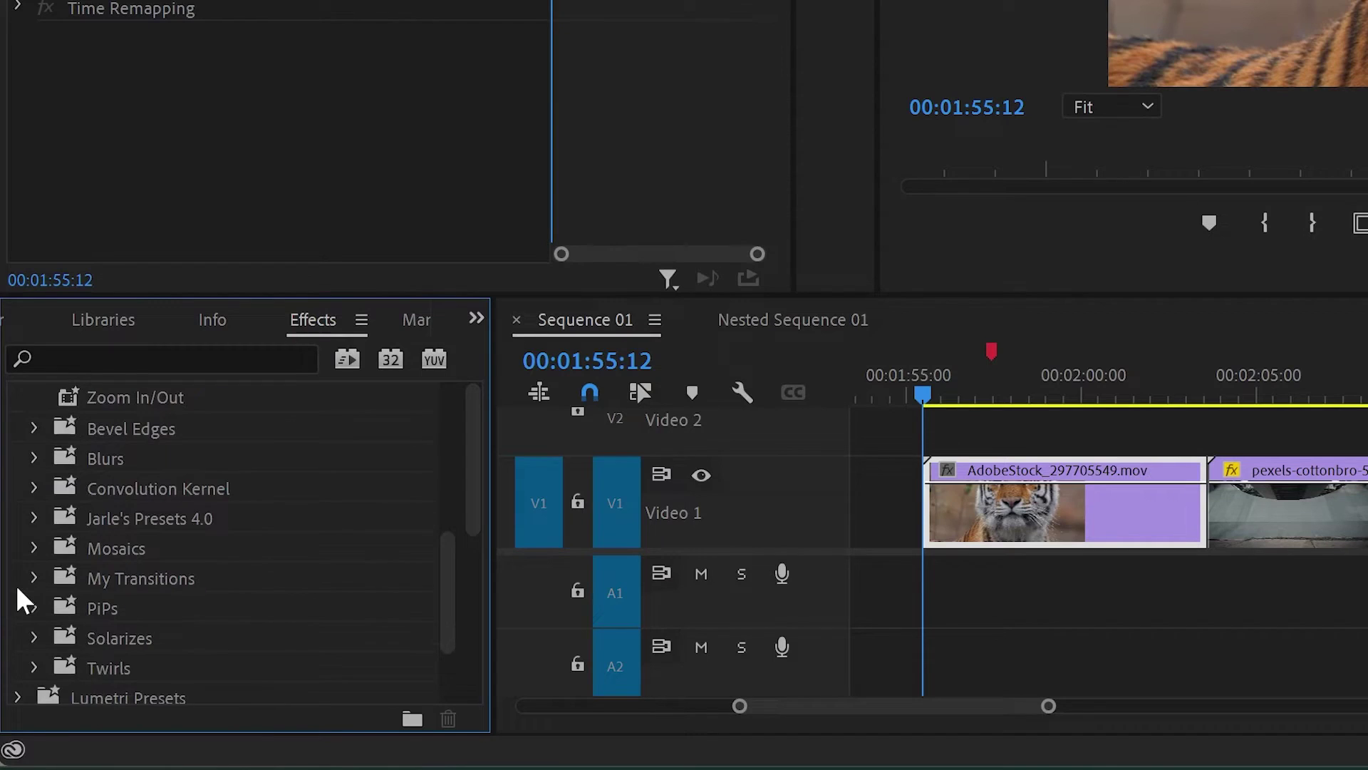
{"action": "left_click", "coordinate": [35, 520]}
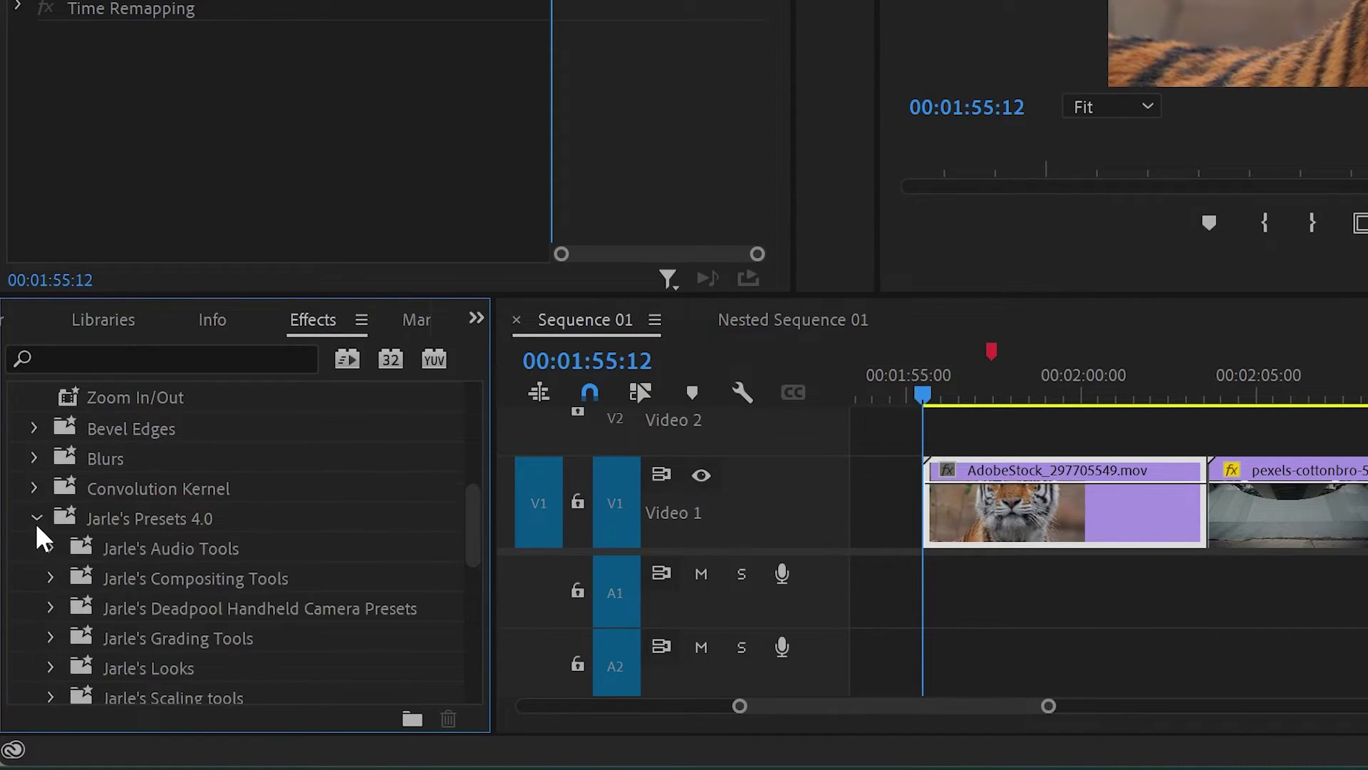
{"action": "scroll", "coordinate": [20, 556], "scroll_direction": "down", "scroll_amount": 2}
{"action": "scroll", "coordinate": [19, 549], "scroll_direction": "down", "scroll_amount": 2}
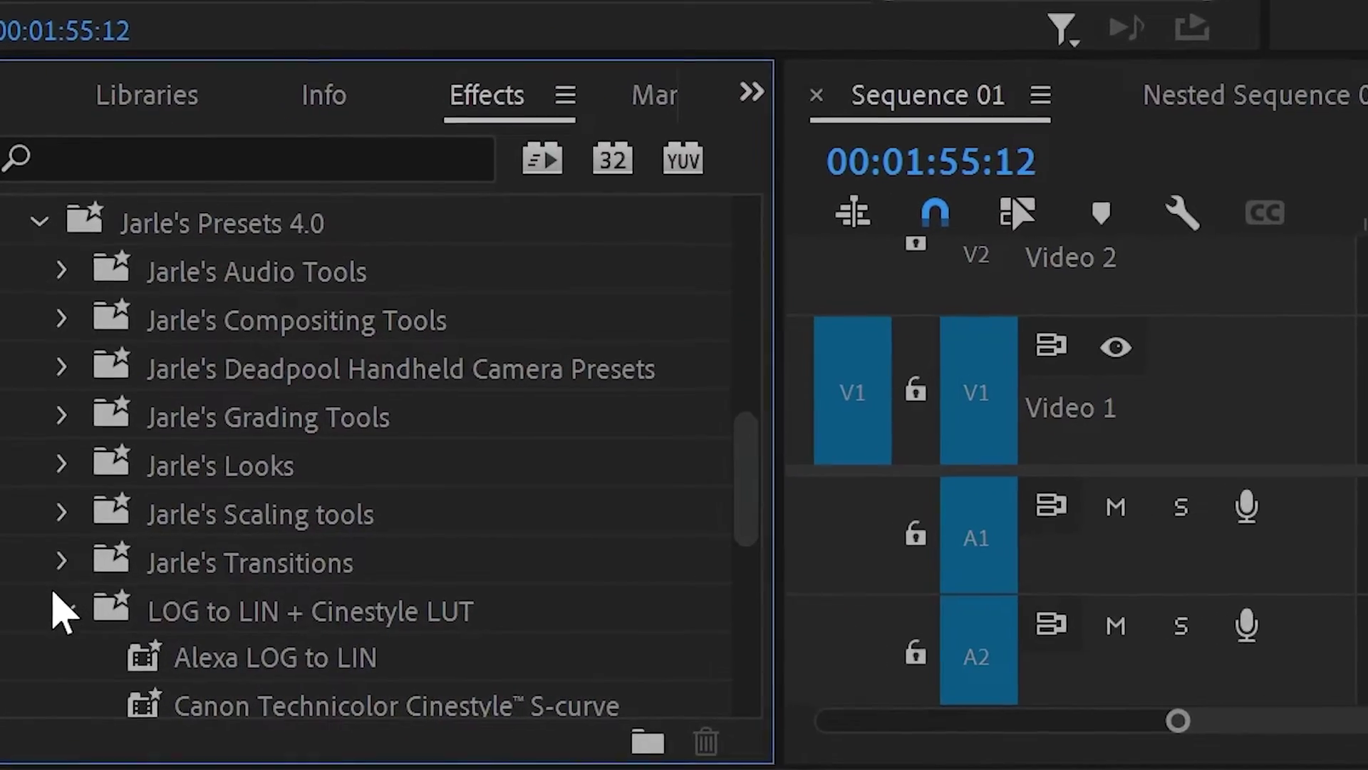
{"action": "scroll", "coordinate": [29, 563], "scroll_direction": "down", "scroll_amount": 1}
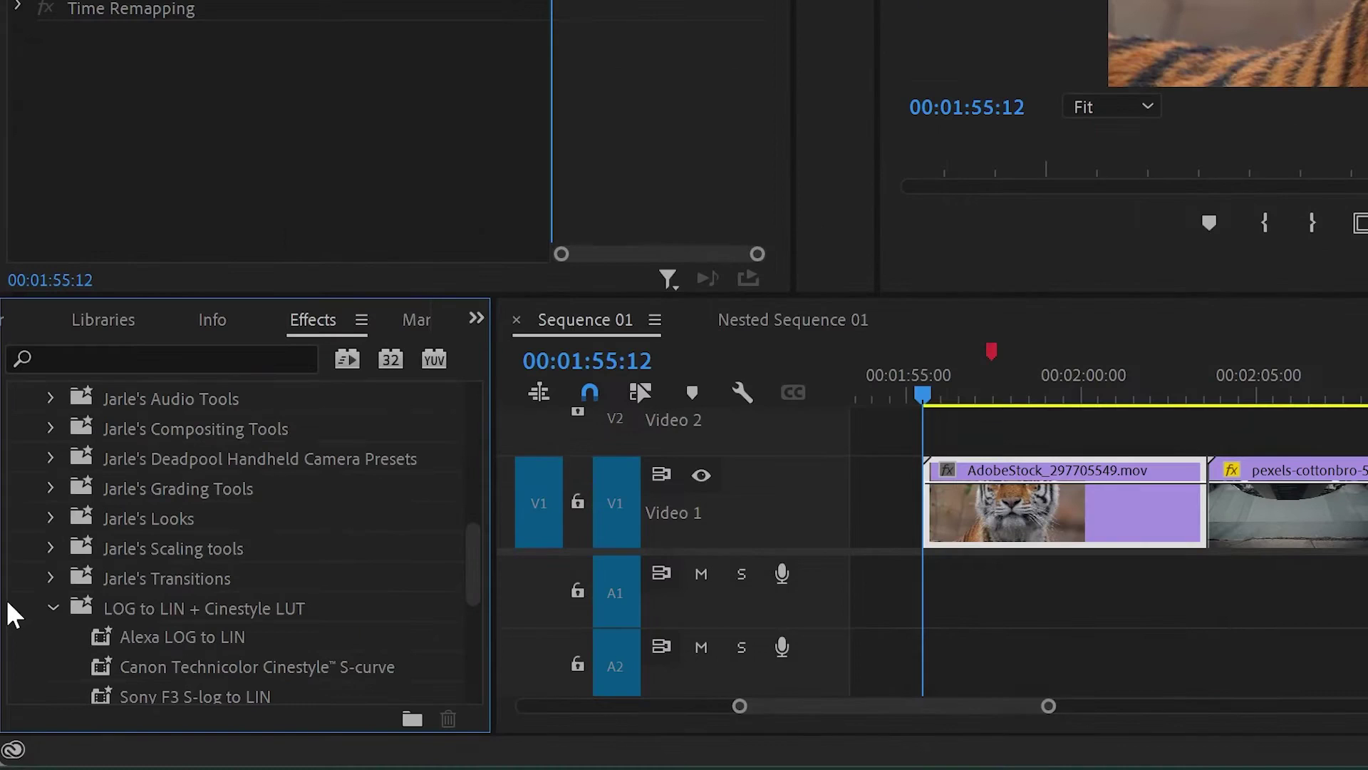
{"action": "scroll", "coordinate": [289, 617], "scroll_direction": "down", "scroll_amount": 1}
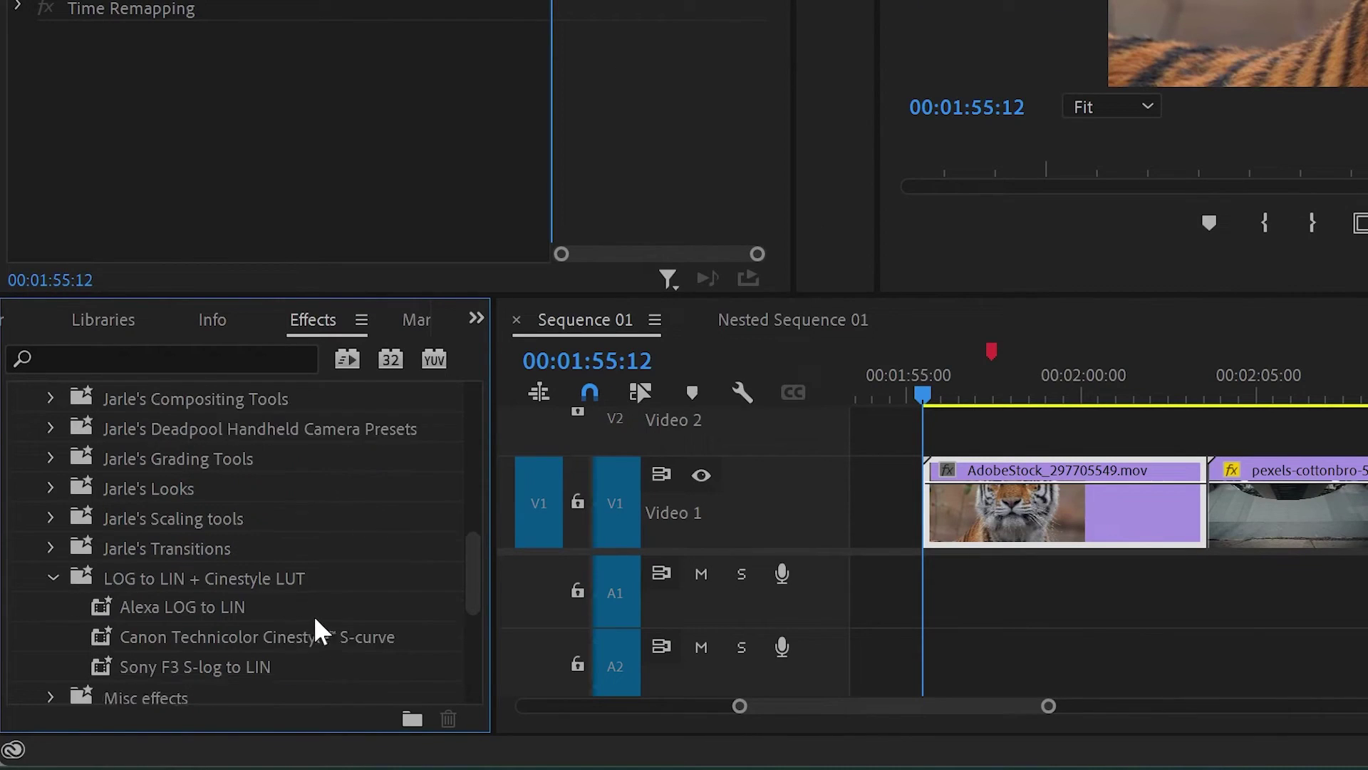
{"action": "scroll", "coordinate": [313, 619], "scroll_direction": "down", "scroll_amount": 2}
{"action": "left_click", "coordinate": [156, 547]}
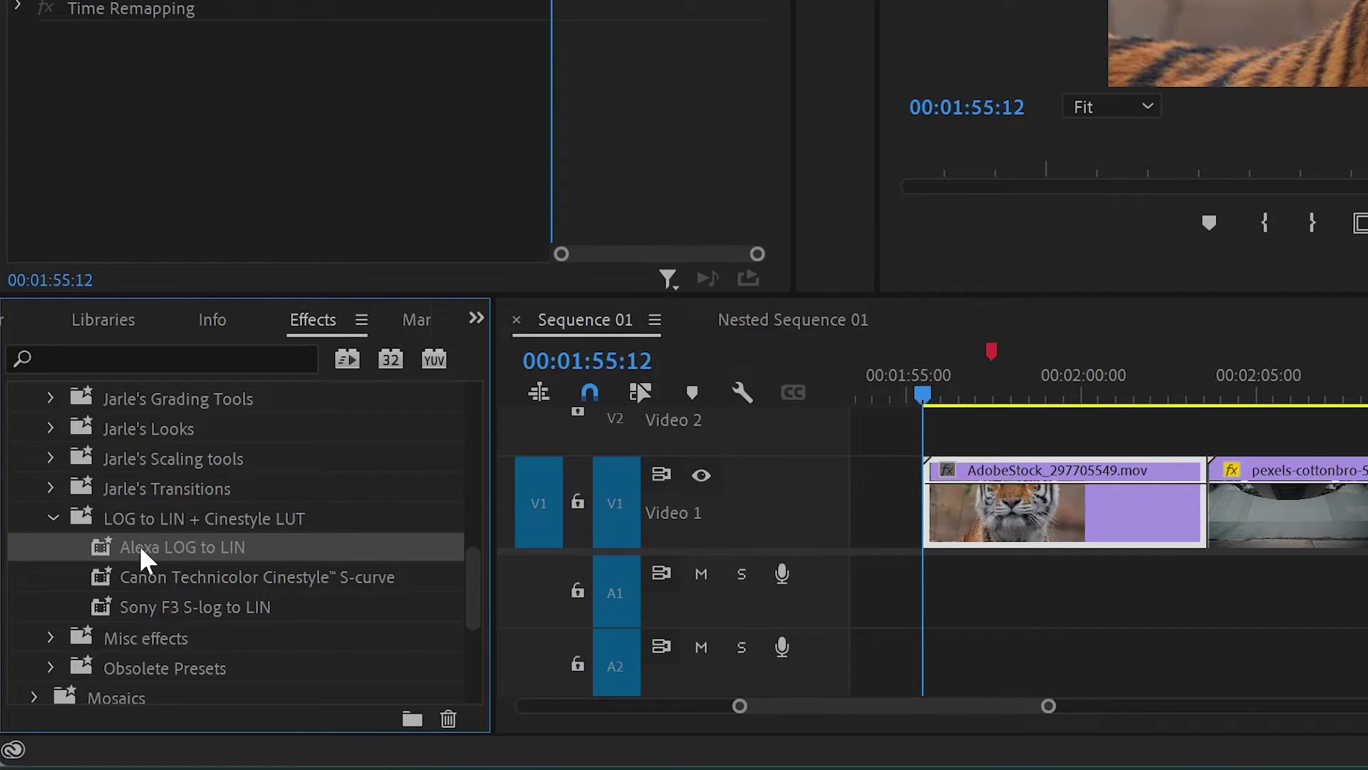
{"action": "left_click_drag", "start_coordinate": [139, 547], "coordinate": [610, 613]}
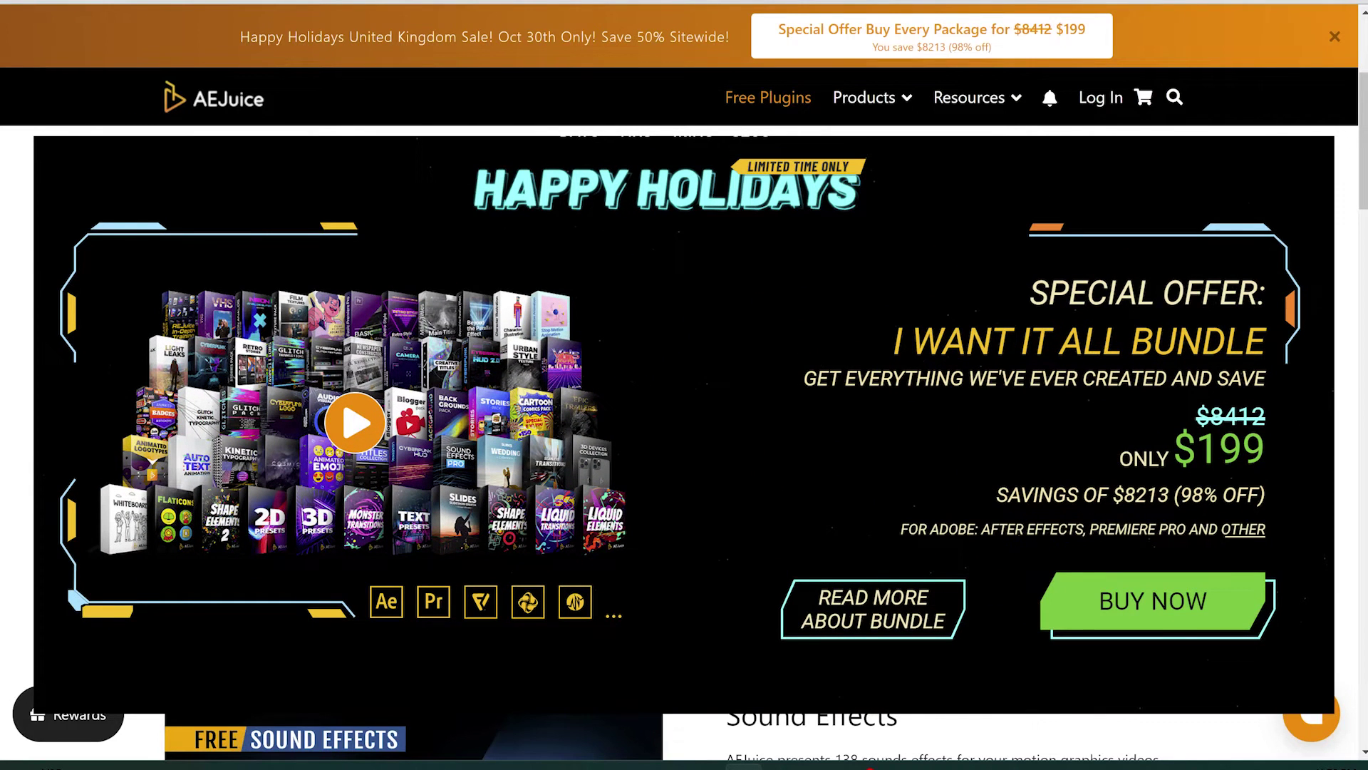
- Find AEJuice's Download for Windows/Mac buttons, then bring up Premiere's Window menu
{"action": "scroll", "coordinate": [710, 327], "scroll_direction": "down", "scroll_amount": 5}
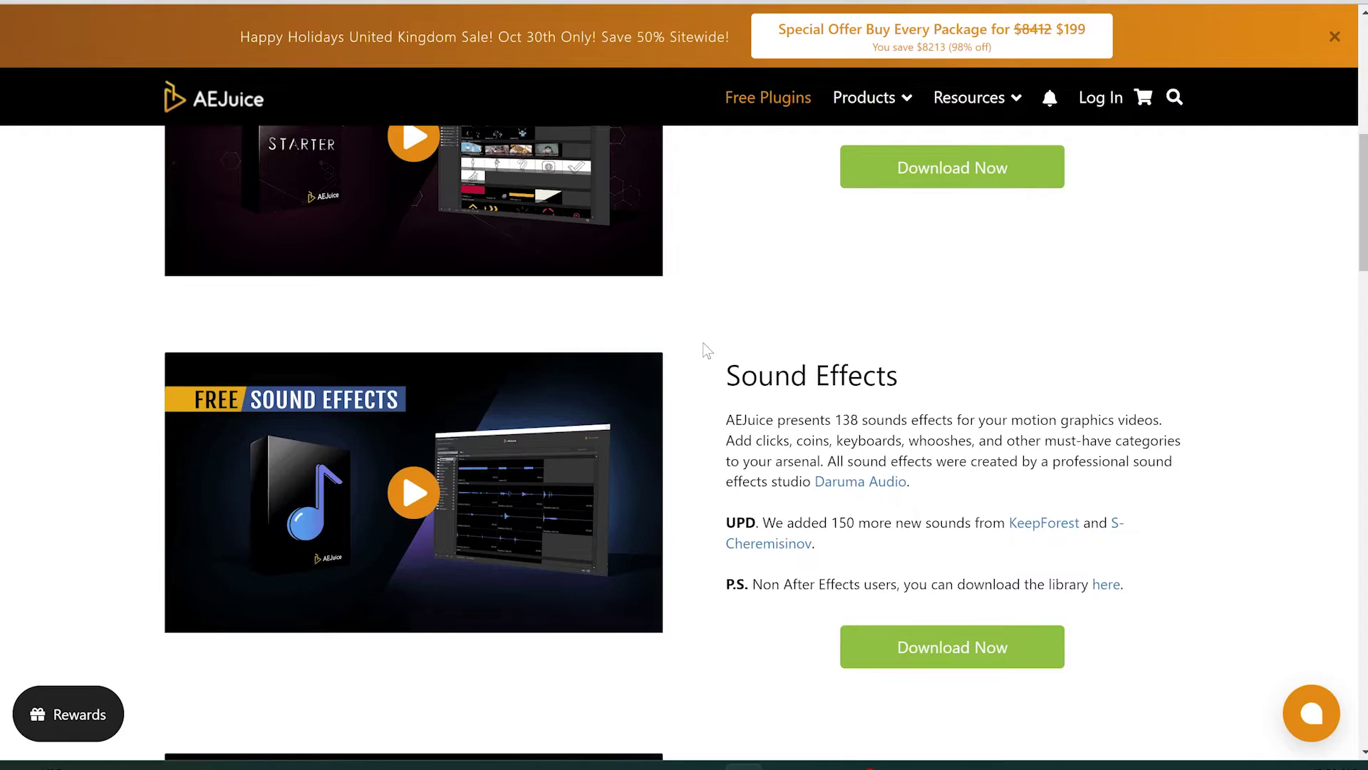
{"action": "scroll", "coordinate": [705, 349], "scroll_direction": "up", "scroll_amount": 3}
{"action": "scroll", "coordinate": [705, 349], "scroll_direction": "up", "scroll_amount": 4}
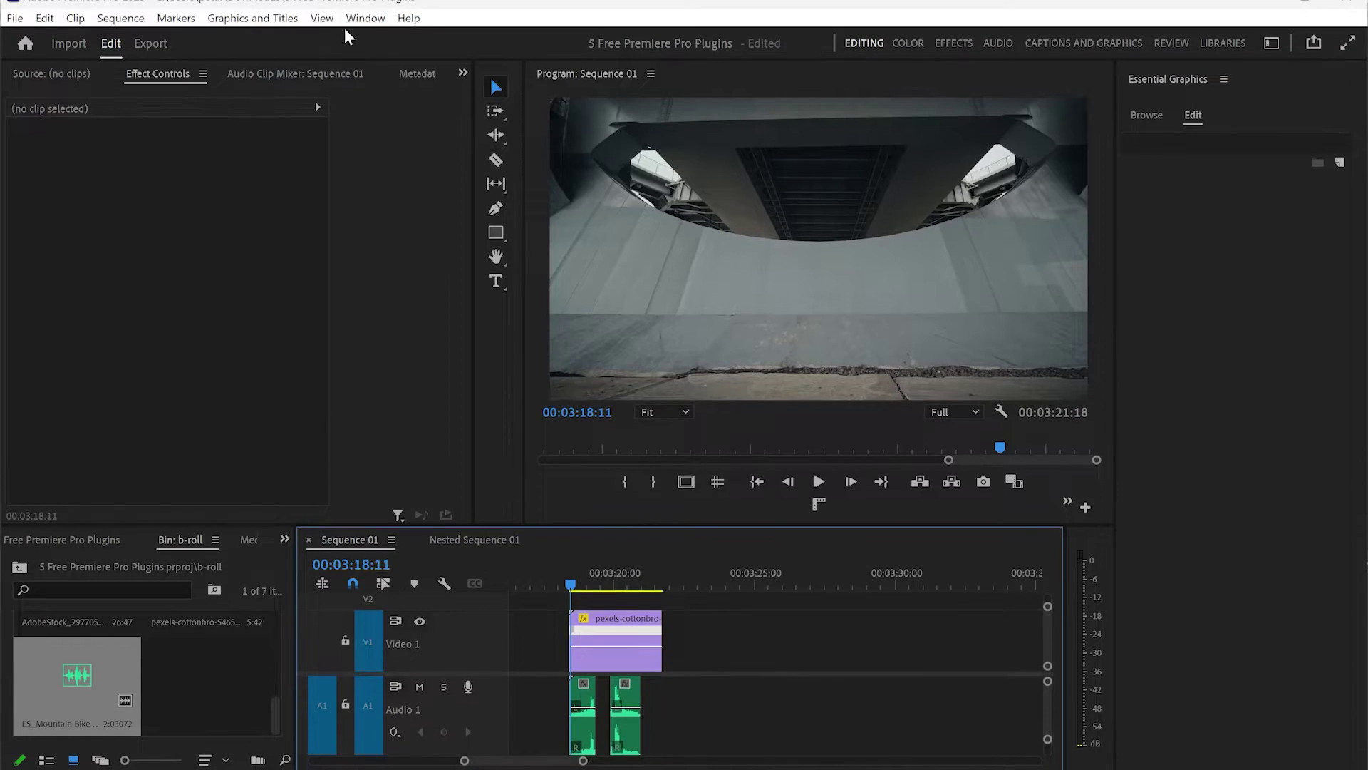
{"action": "left_click", "coordinate": [363, 18]}
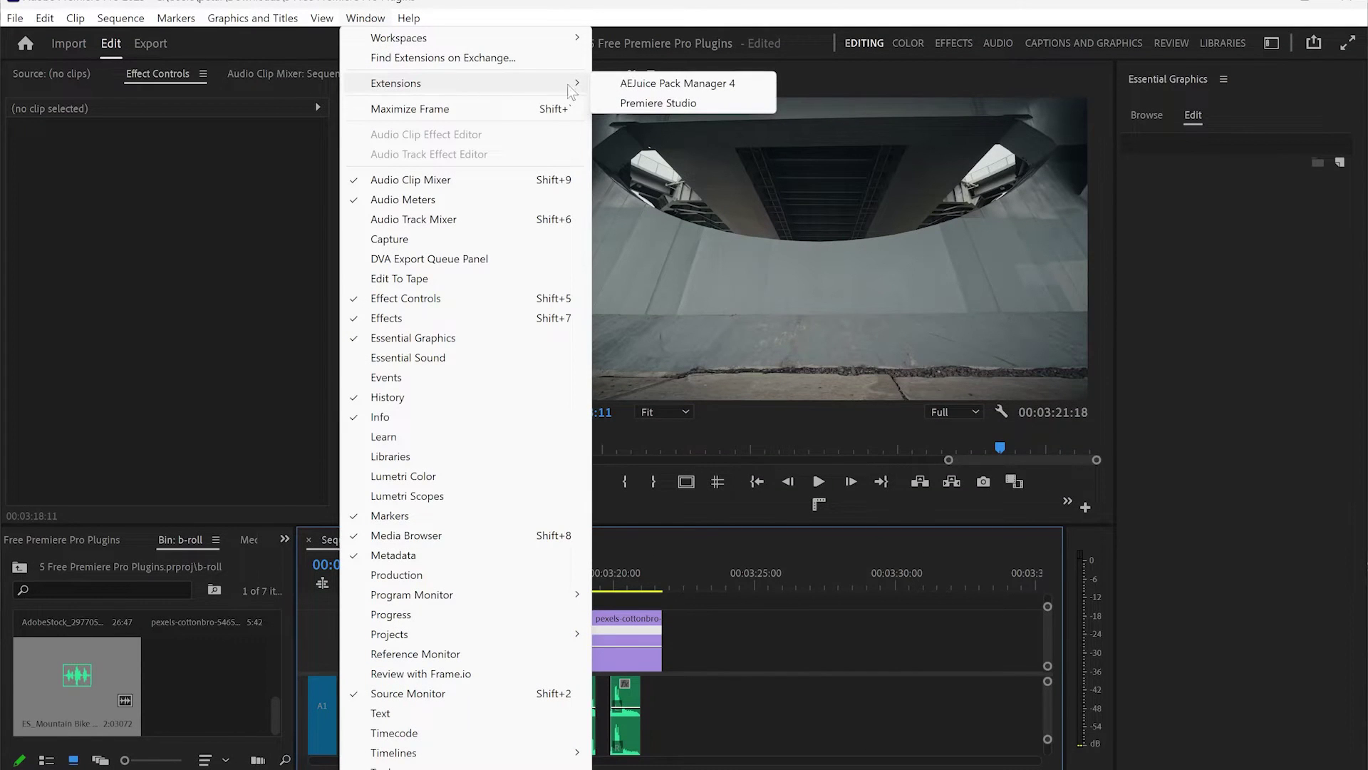
{"action": "mouse_move", "coordinate": [534, 148]}
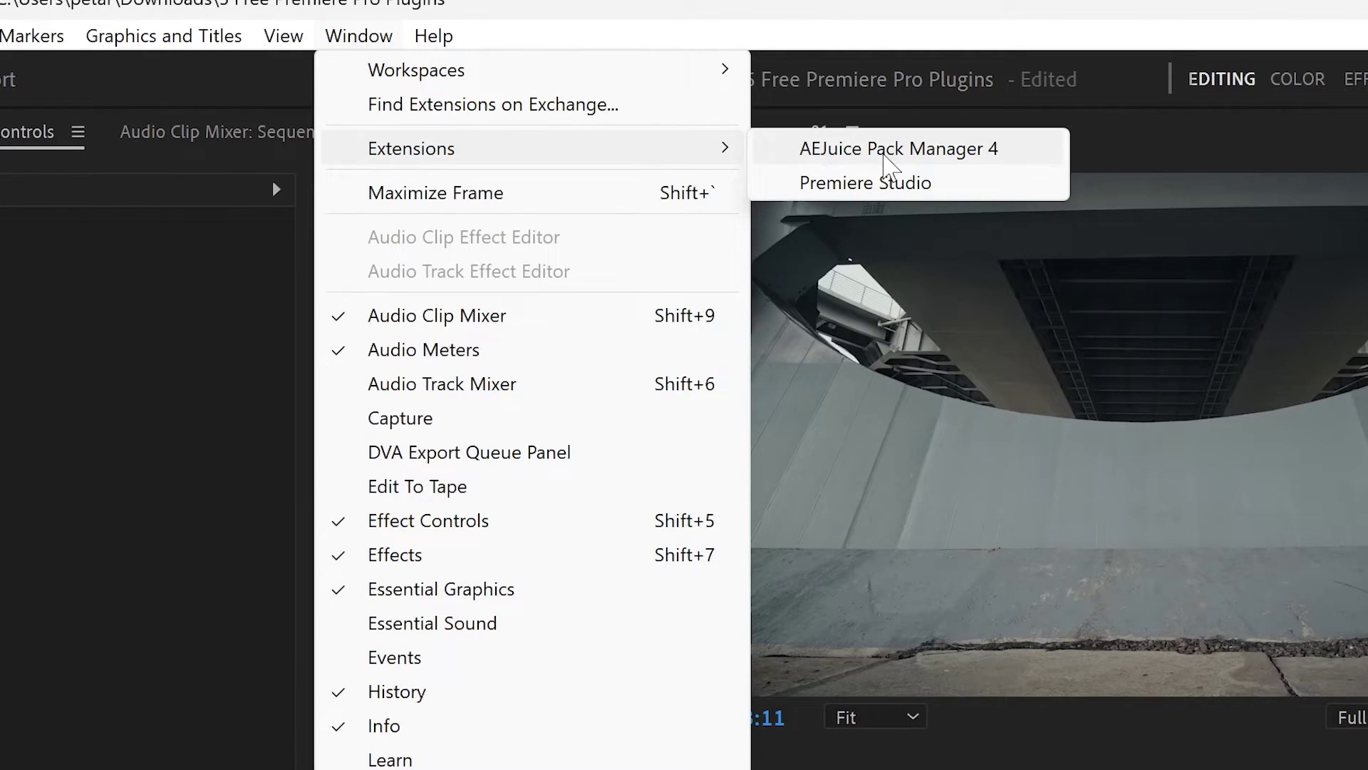
- Launch AEJuice Pack Manager 4 and preview Starter Pack folders like Liquid Transitions and Titles
{"action": "left_click", "coordinate": [884, 150]}
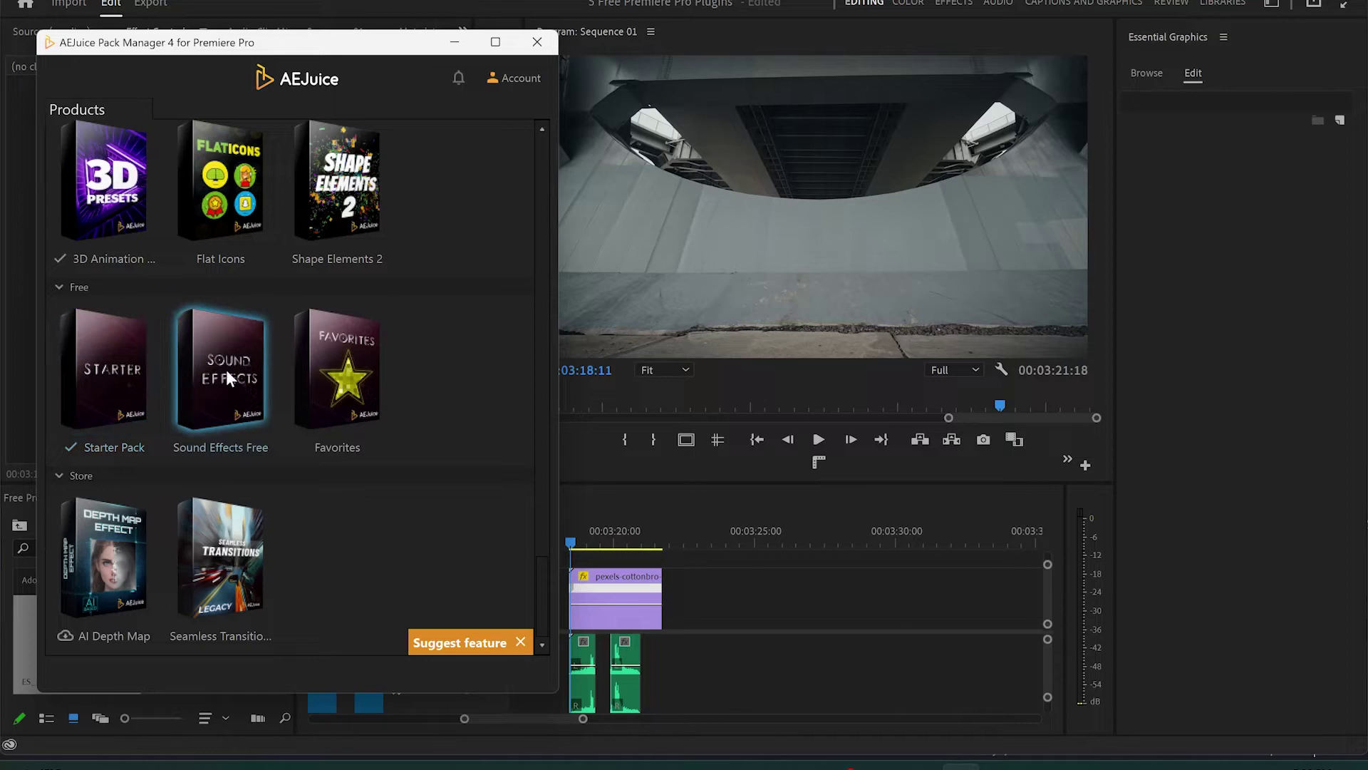
{"action": "left_click", "coordinate": [110, 365]}
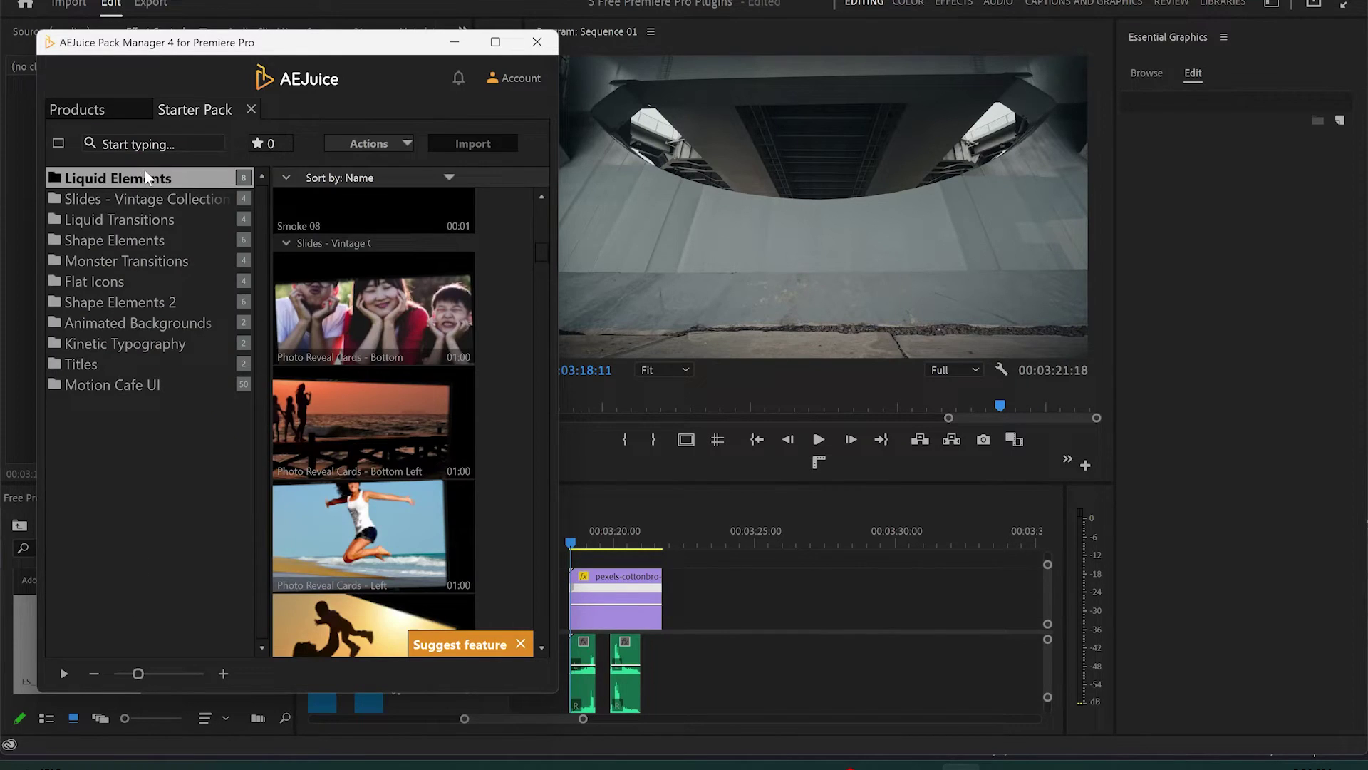
{"action": "left_click", "coordinate": [145, 176]}
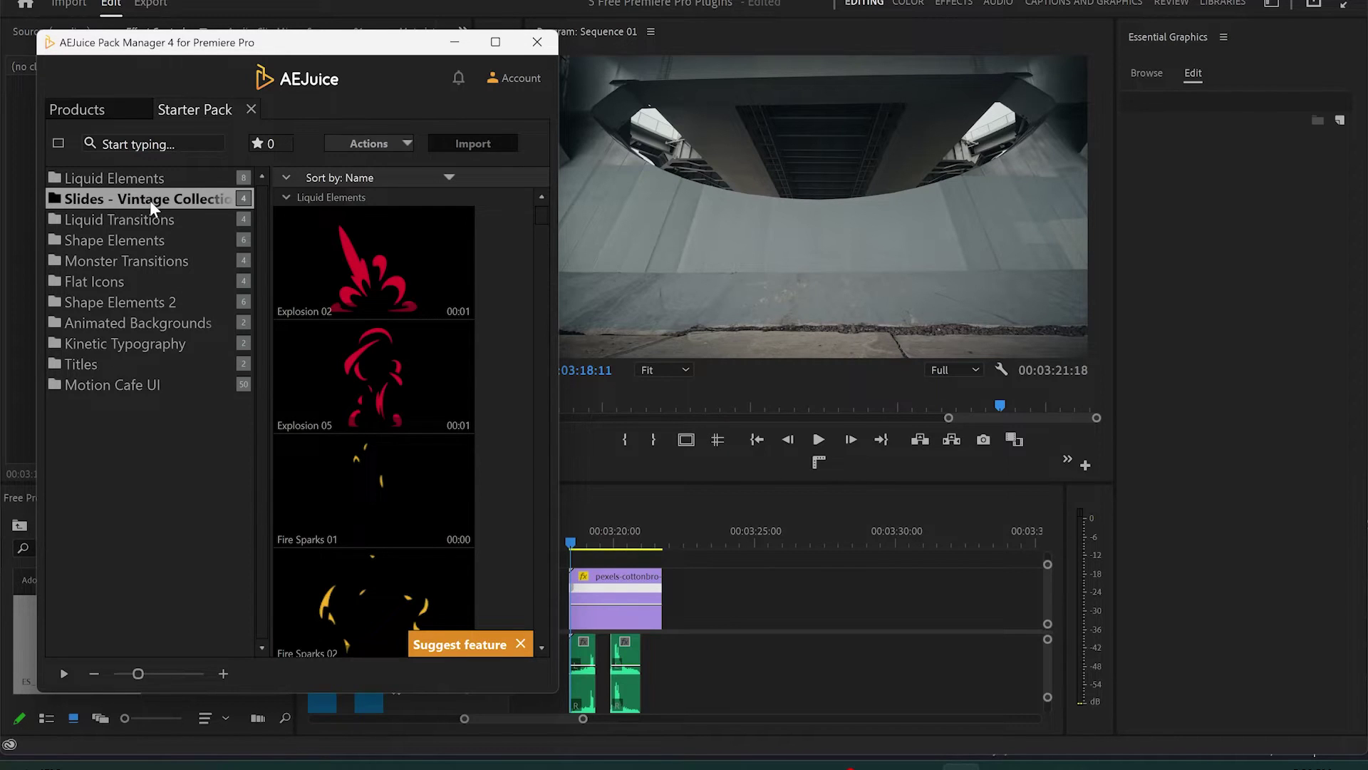
{"action": "left_click", "coordinate": [150, 199]}
{"action": "left_click", "coordinate": [148, 261]}
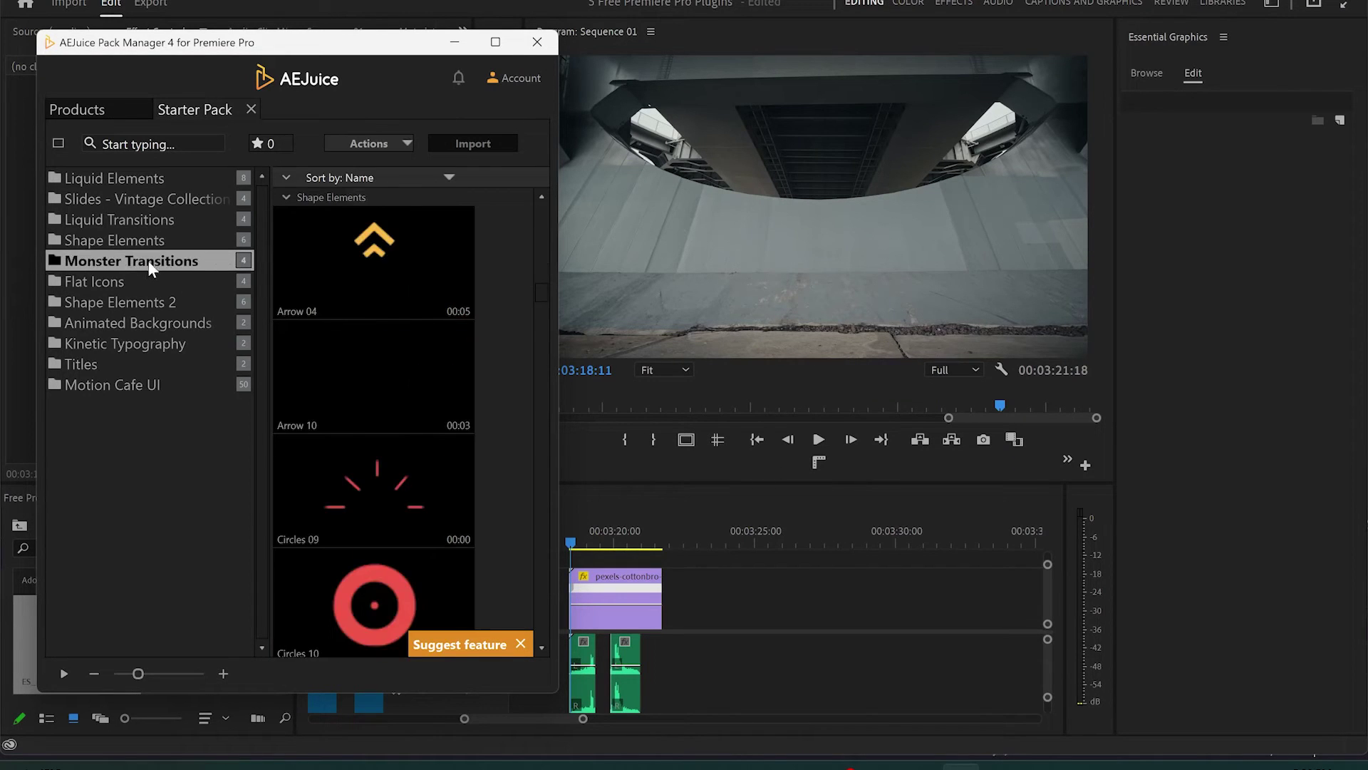
{"action": "left_click", "coordinate": [144, 302]}
{"action": "left_click", "coordinate": [141, 343]}
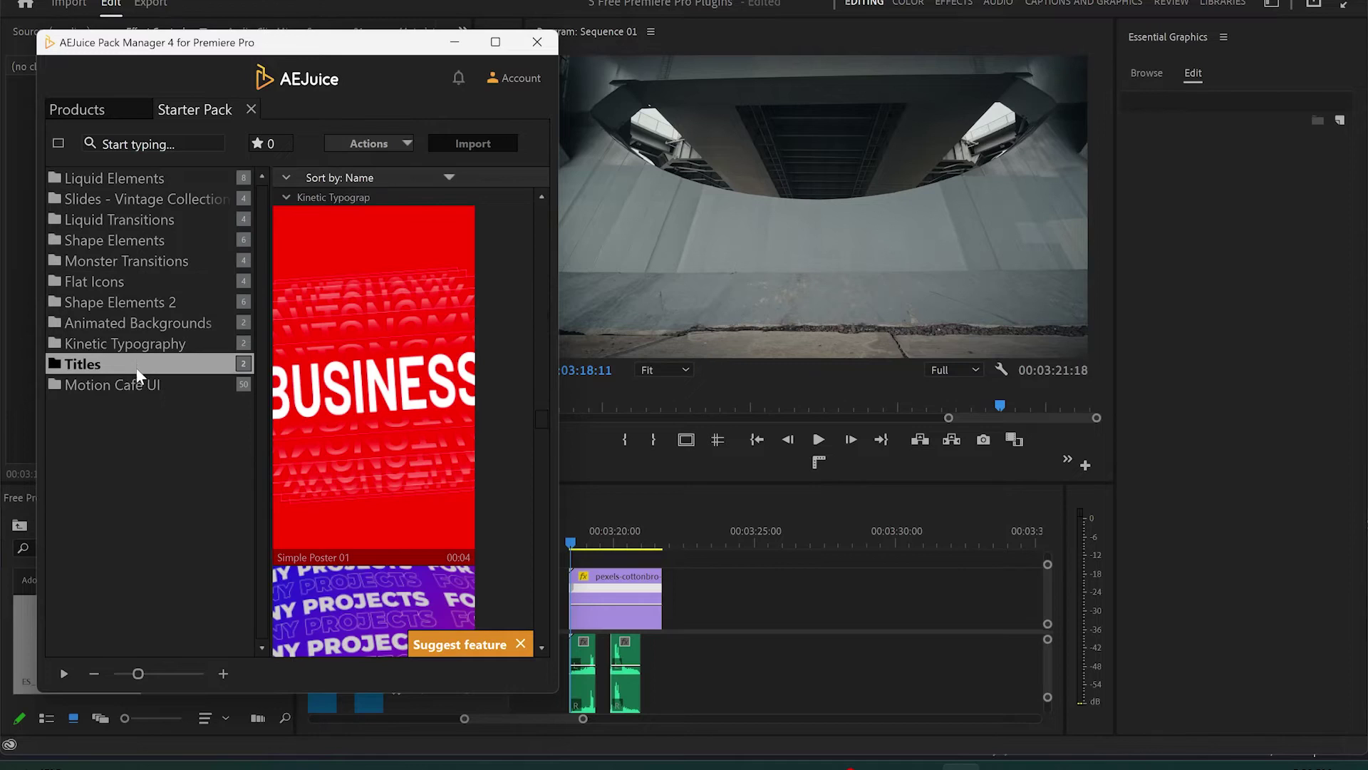
{"action": "left_click", "coordinate": [138, 385]}
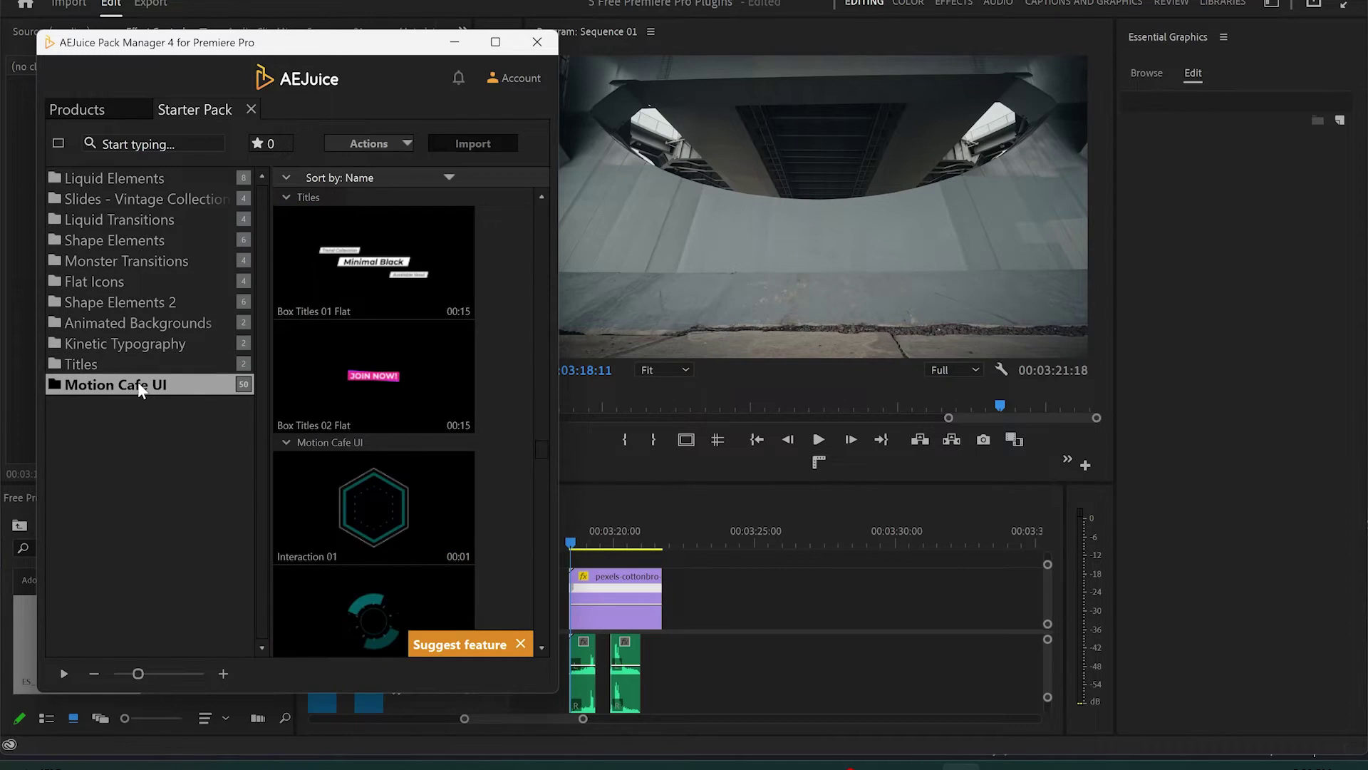
{"action": "left_click", "coordinate": [131, 177]}
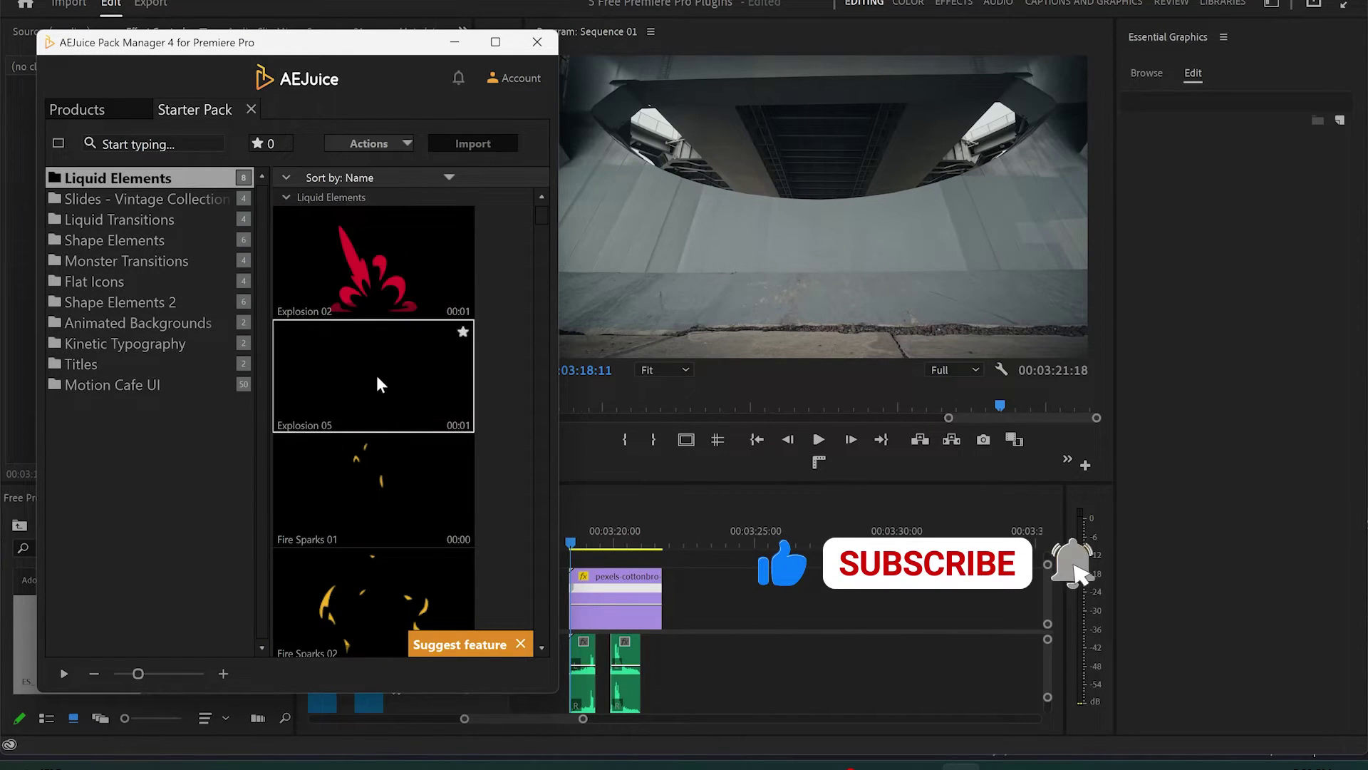
{"action": "mouse_move", "coordinate": [373, 490]}
{"action": "scroll", "coordinate": [370, 492], "scroll_direction": "down", "scroll_amount": 3}
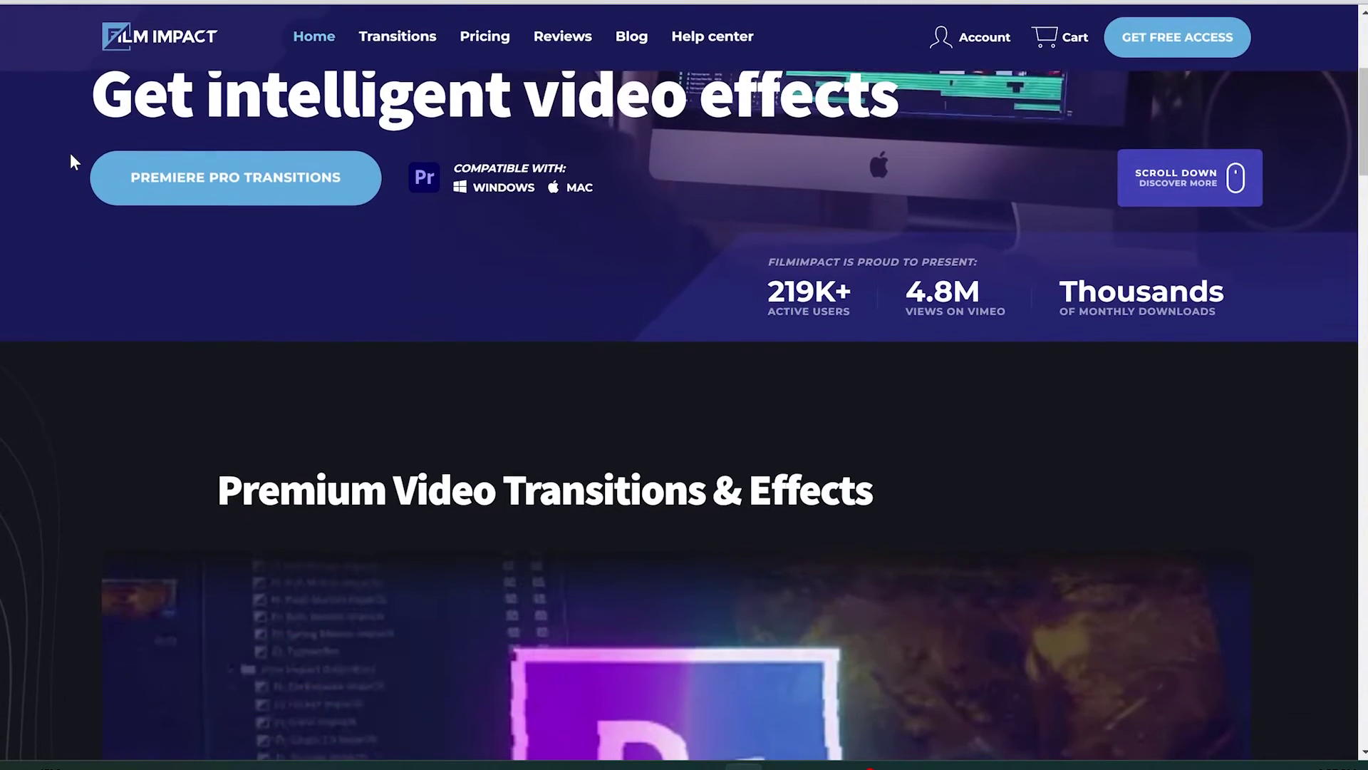
- Scroll Film Impact's homepage down to the 30-Days Free Unrestricted Access banner
{"action": "scroll", "coordinate": [70, 153], "scroll_direction": "down", "scroll_amount": 3}
{"action": "scroll", "coordinate": [70, 152], "scroll_direction": "down", "scroll_amount": 2}
{"action": "scroll", "coordinate": [70, 152], "scroll_direction": "down", "scroll_amount": 5}
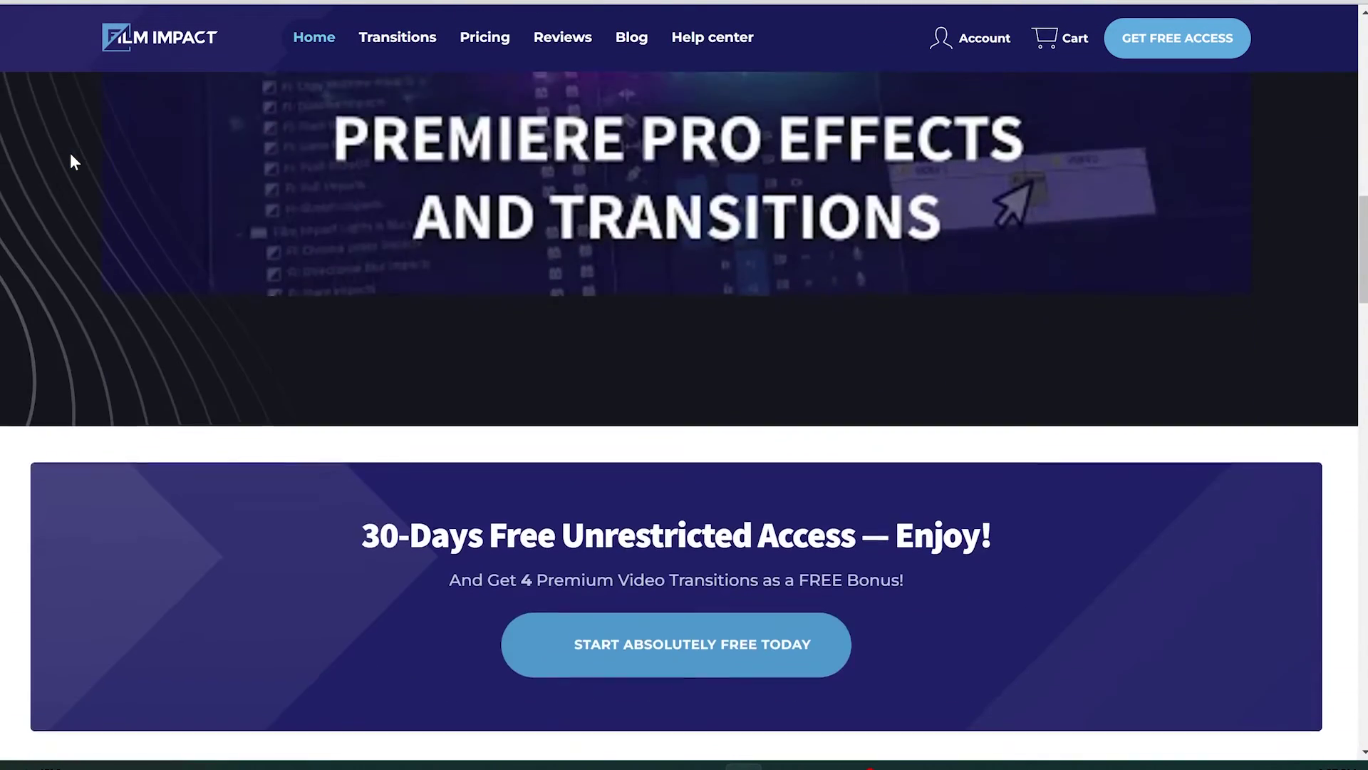
{"action": "scroll", "coordinate": [70, 152], "scroll_direction": "down", "scroll_amount": 3}
{"action": "scroll", "coordinate": [70, 152], "scroll_direction": "down", "scroll_amount": 2}
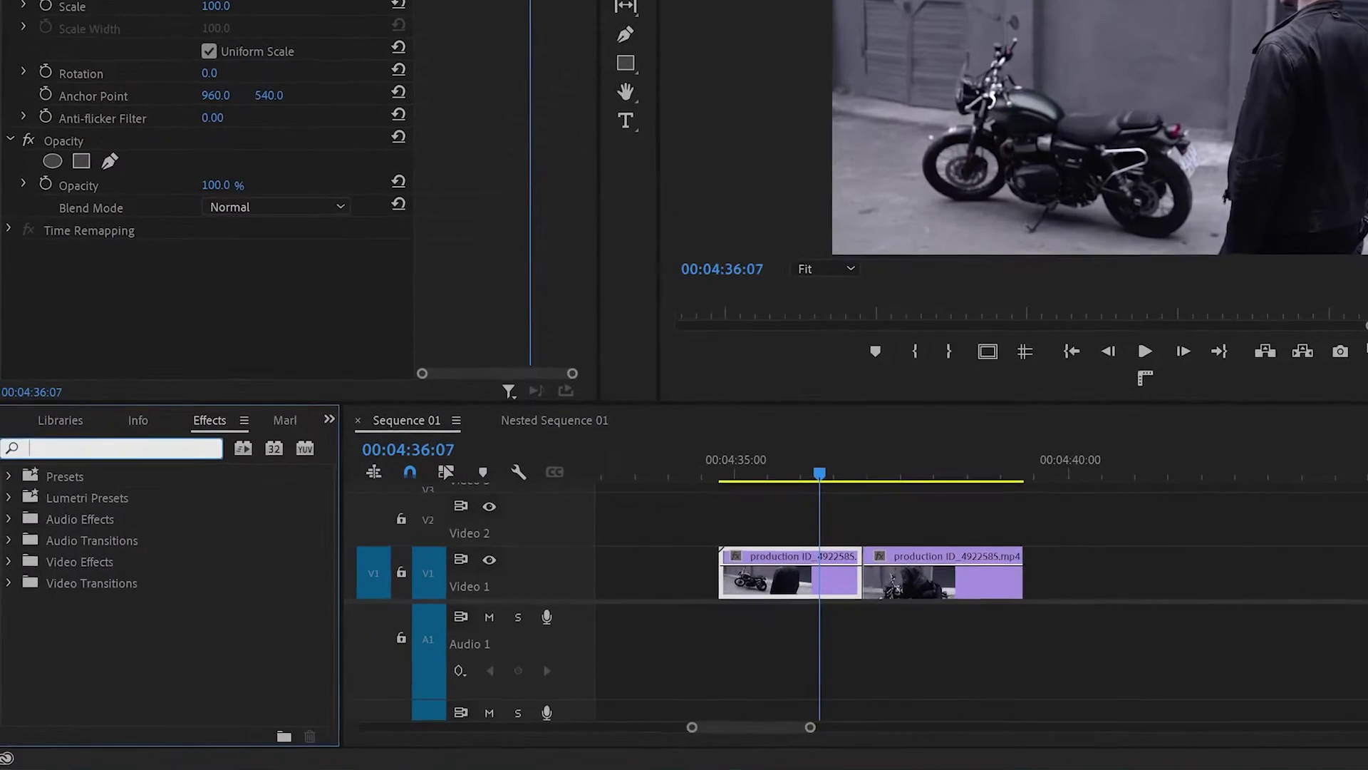
- Search Effects for 'film impact', add FI: Roll Impacts between the motorcycle clips, and play it
{"action": "type", "text": "fi"}
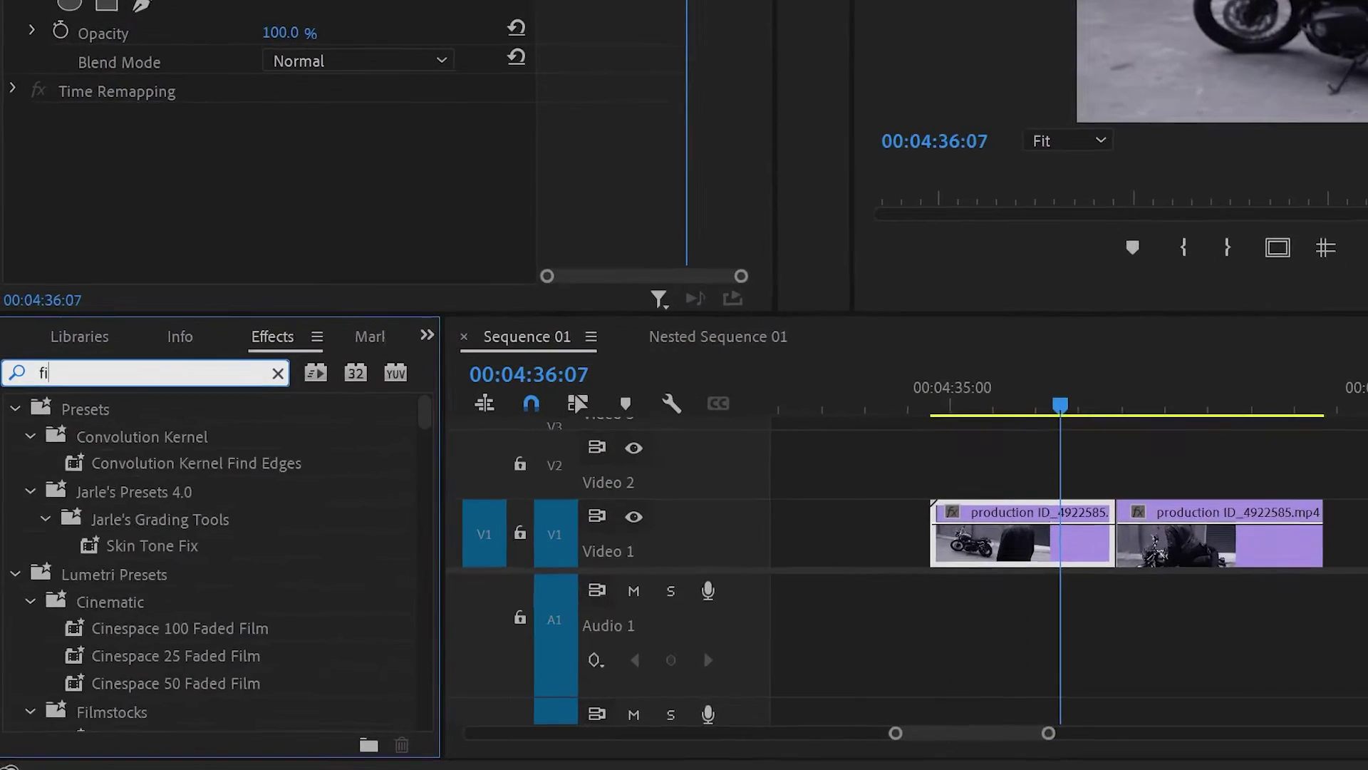
{"action": "type", "text": "lm impact"}
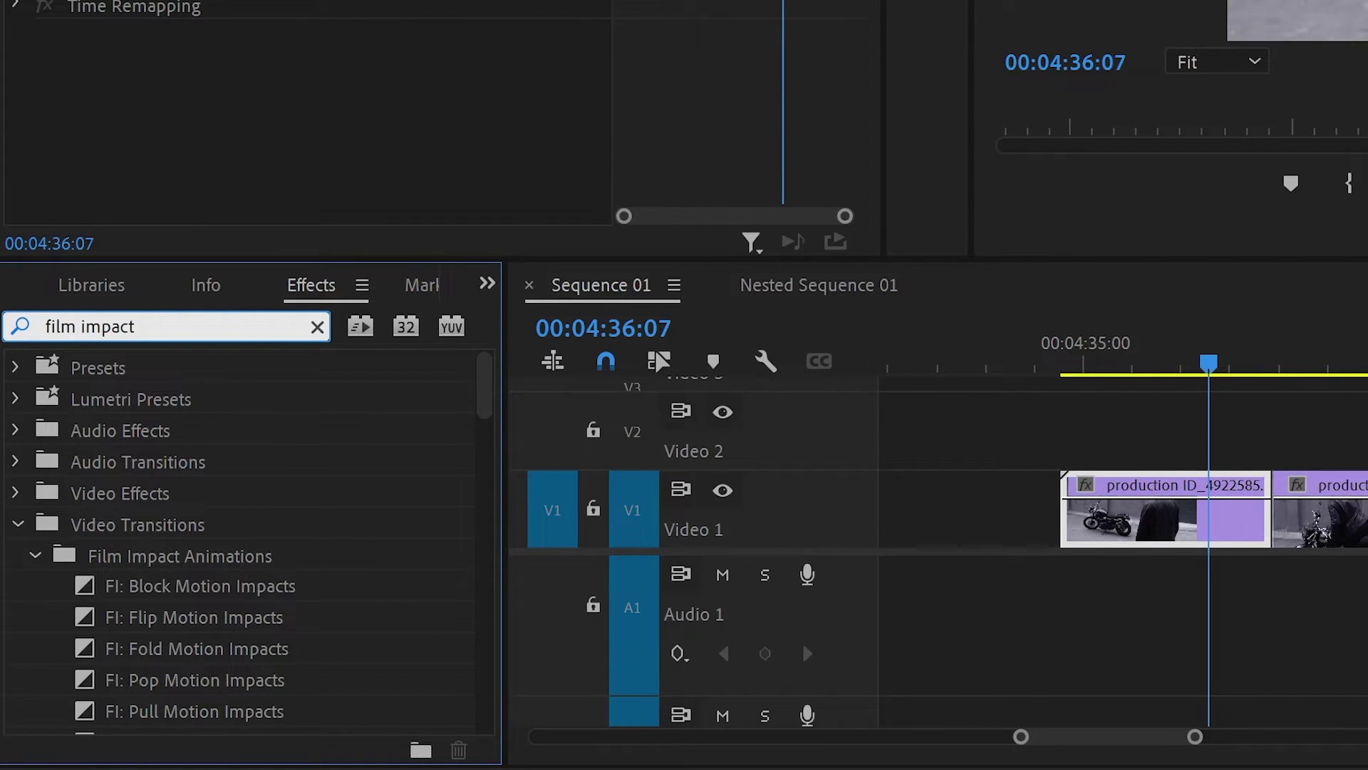
{"action": "scroll", "coordinate": [284, 431], "scroll_direction": "down", "scroll_amount": 3}
{"action": "scroll", "coordinate": [281, 427], "scroll_direction": "down", "scroll_amount": 1}
{"action": "scroll", "coordinate": [196, 436], "scroll_direction": "down", "scroll_amount": 2}
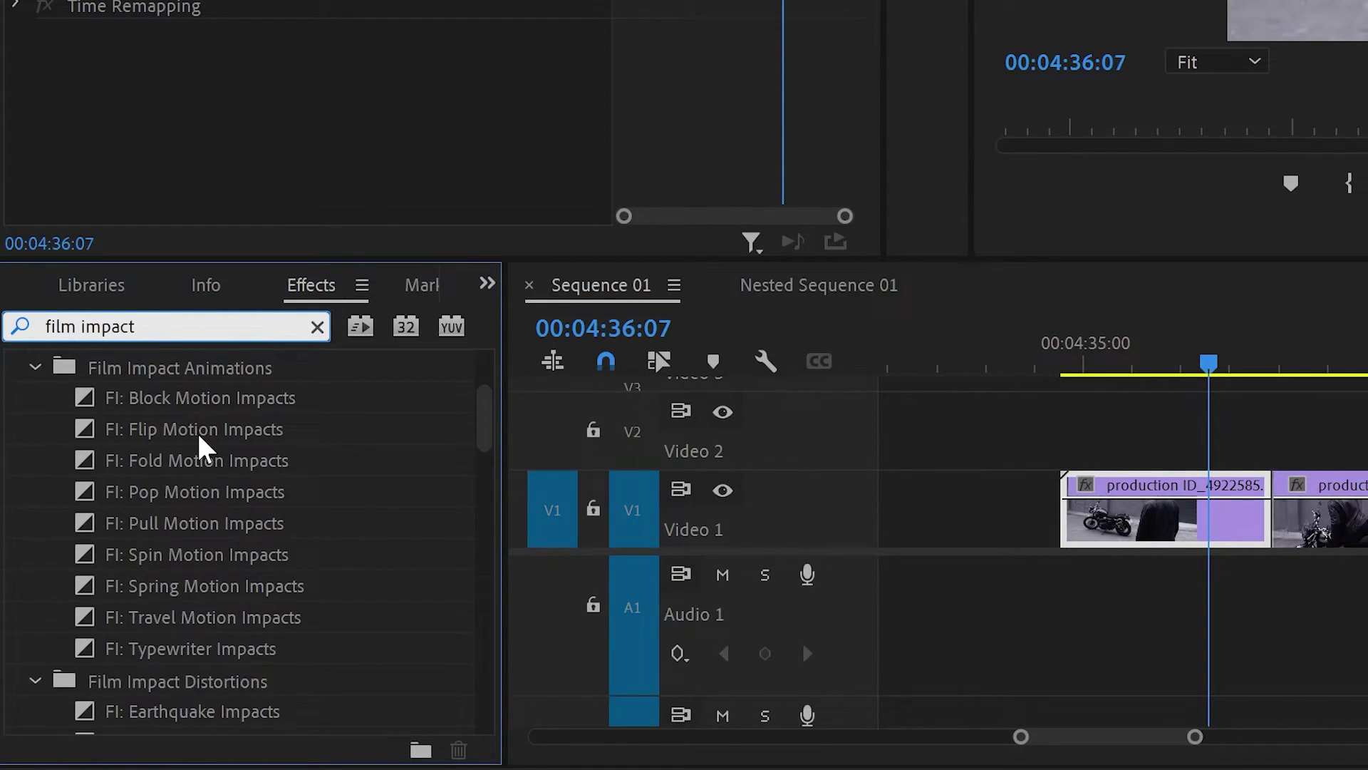
{"action": "scroll", "coordinate": [199, 443], "scroll_direction": "down", "scroll_amount": 3}
{"action": "scroll", "coordinate": [200, 445], "scroll_direction": "down", "scroll_amount": 3}
{"action": "scroll", "coordinate": [200, 445], "scroll_direction": "down", "scroll_amount": 3}
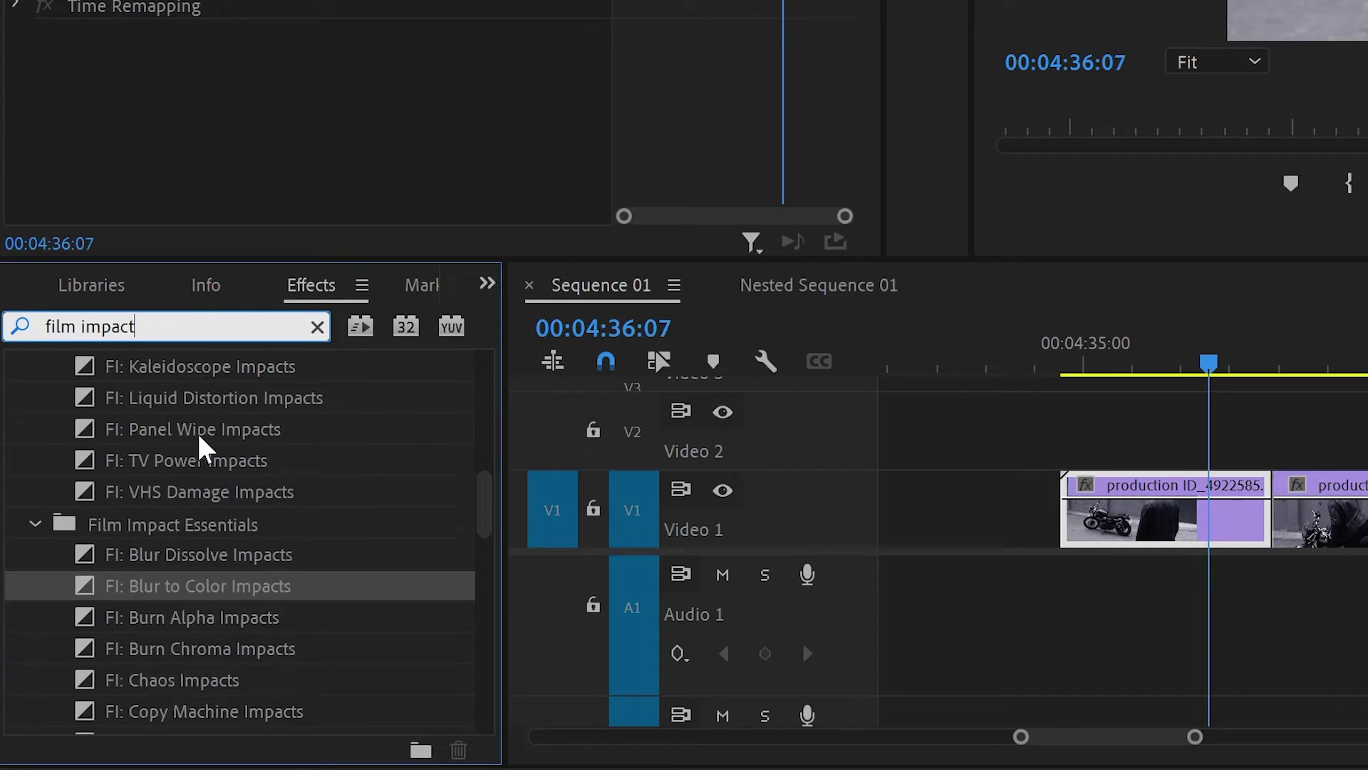
{"action": "scroll", "coordinate": [200, 445], "scroll_direction": "down", "scroll_amount": 2}
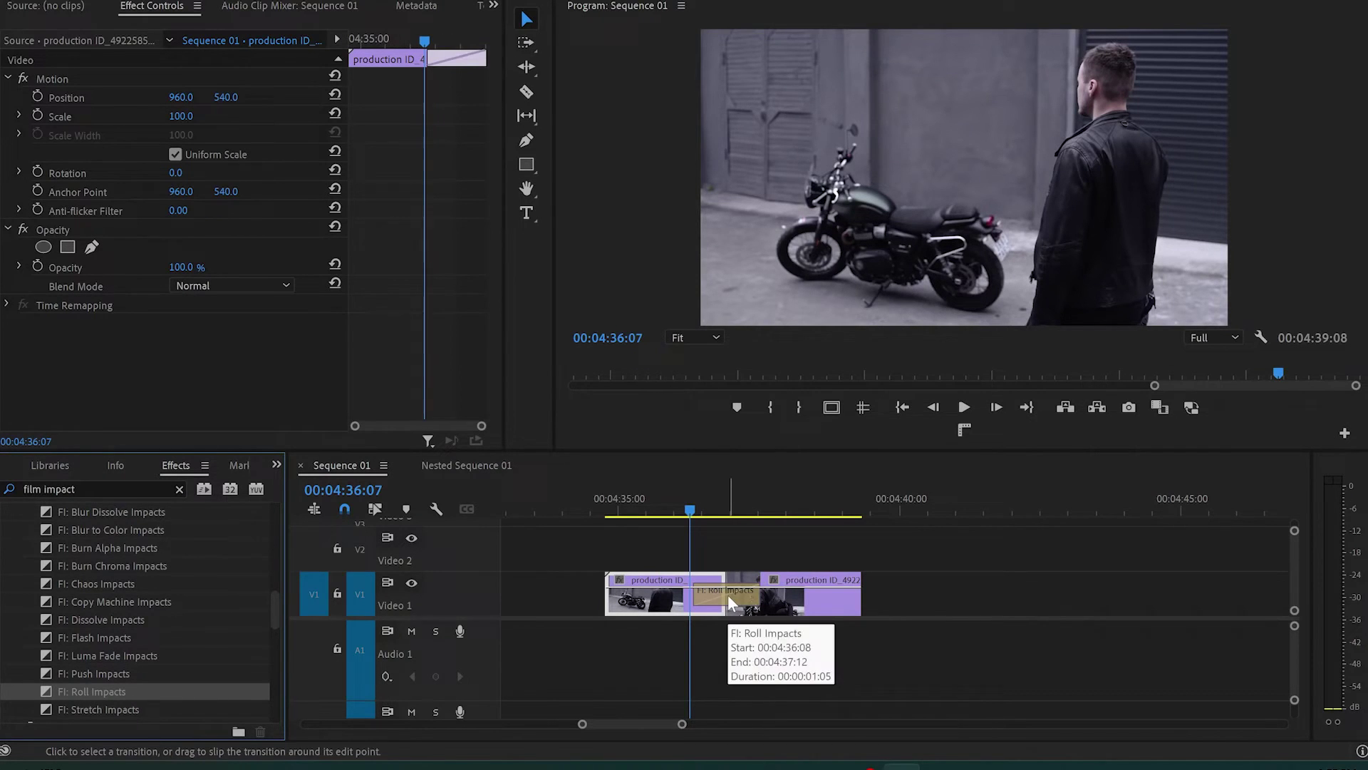
{"action": "key", "text": "space"}
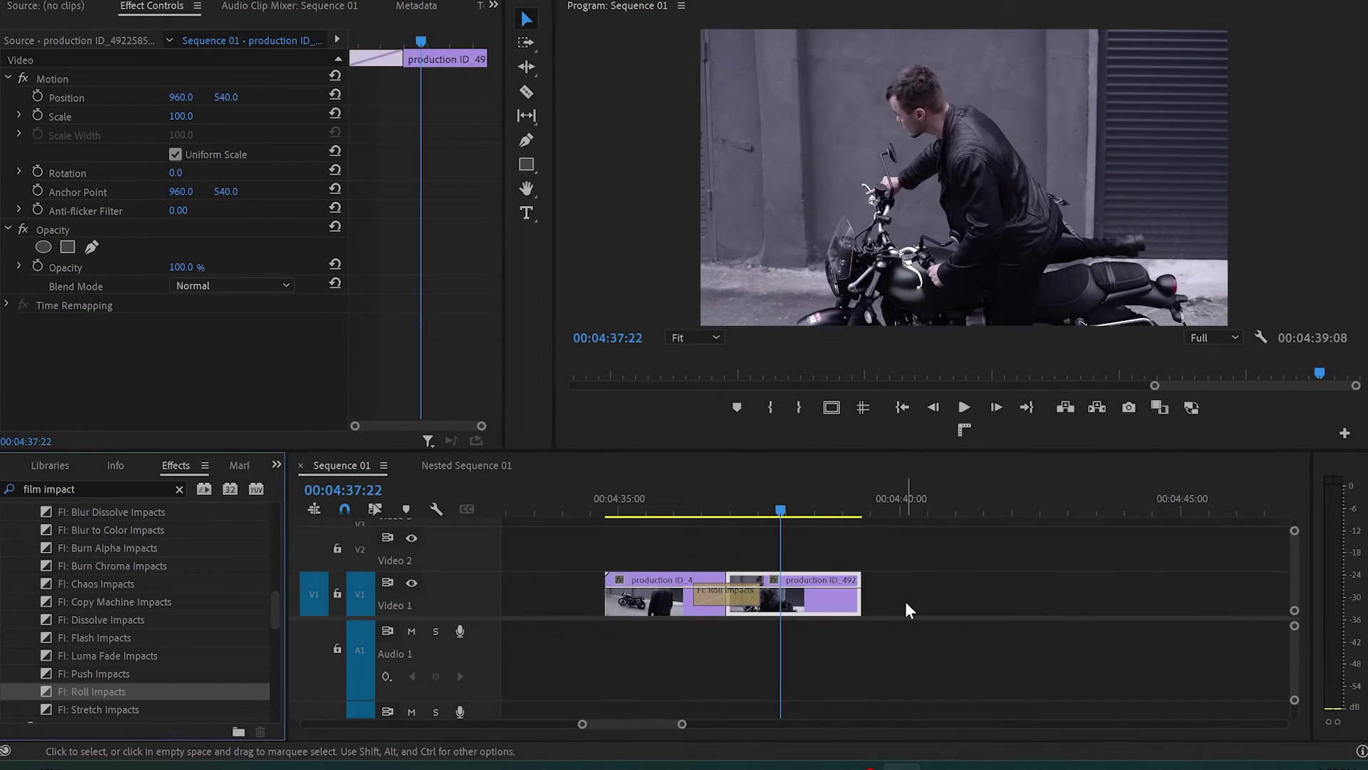
{"action": "left_click", "coordinate": [720, 592]}
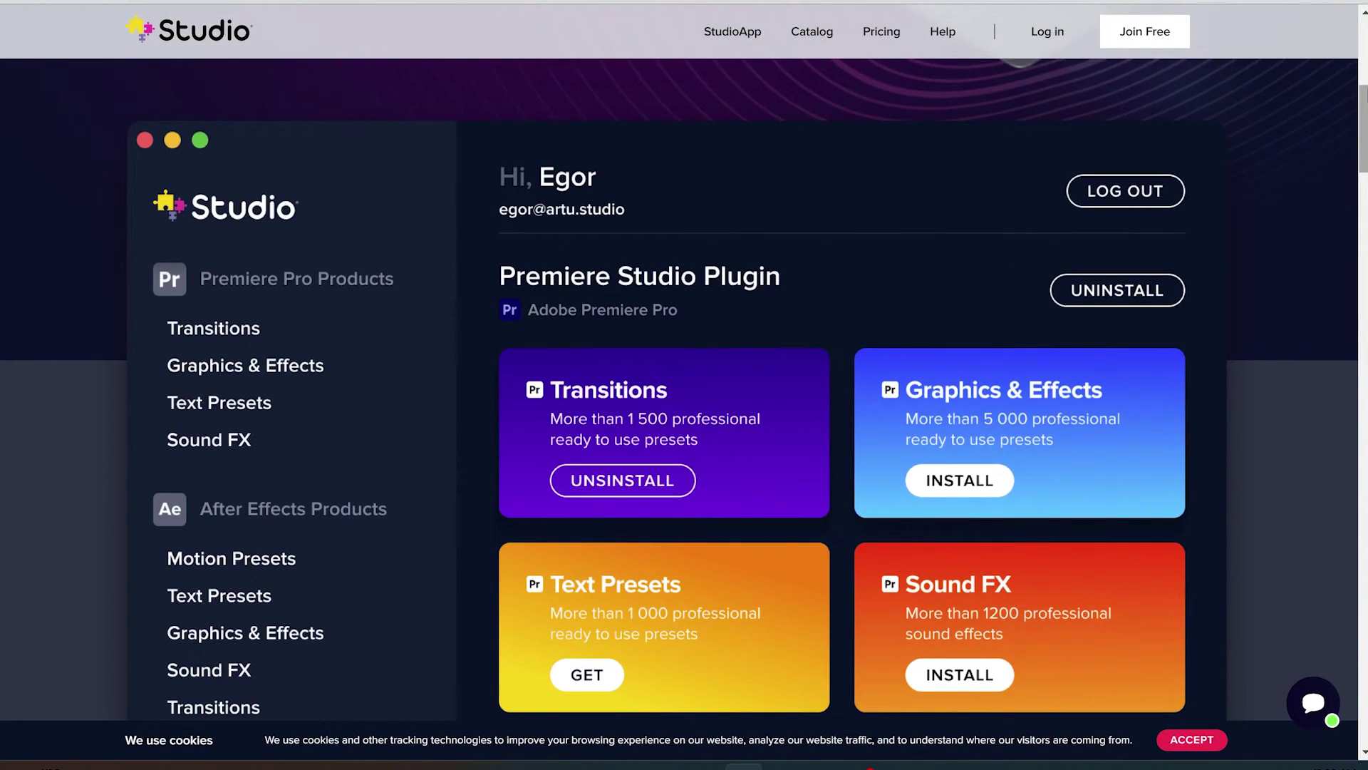
- Open Studio's Pricing page and scroll to the Free, Monthly and Yearly plan cards
{"action": "scroll", "coordinate": [245, 485], "scroll_direction": "up", "scroll_amount": 8}
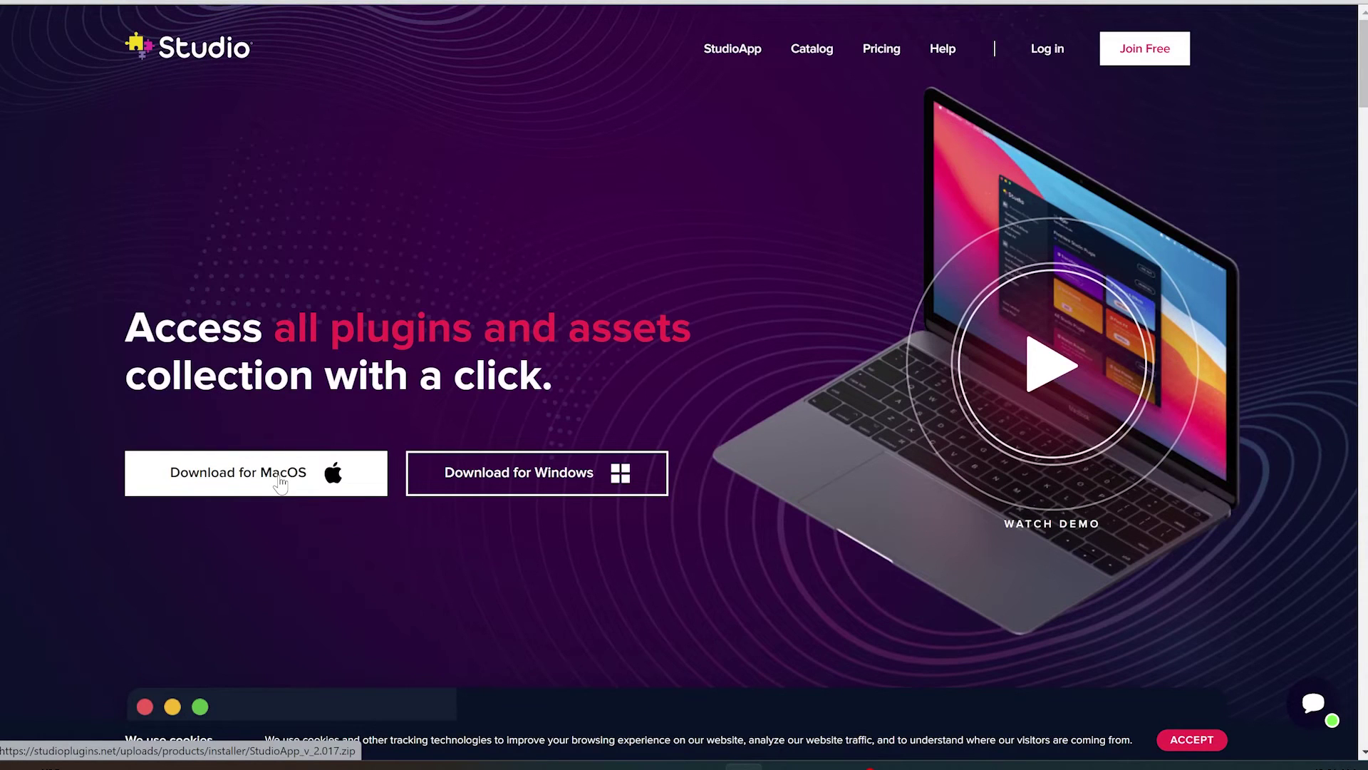
{"action": "left_click", "coordinate": [892, 49]}
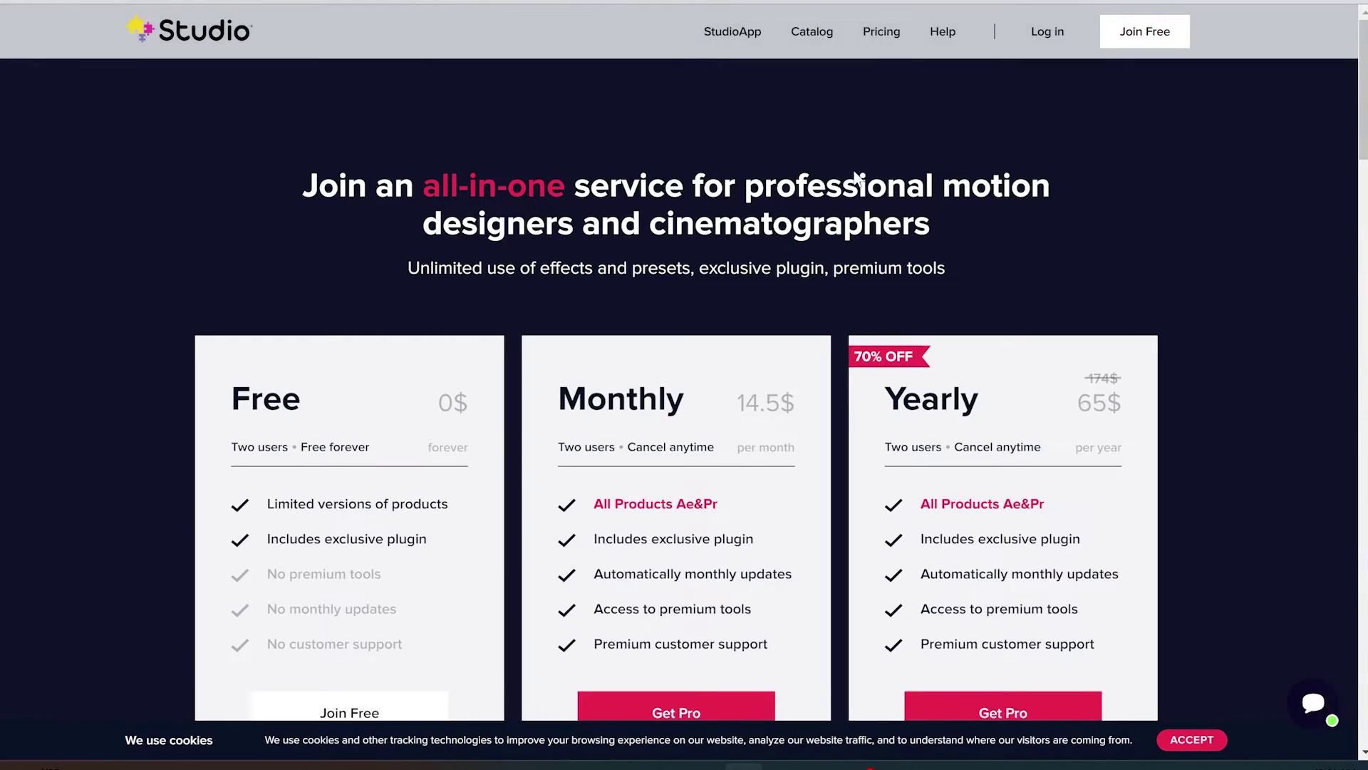
{"action": "scroll", "coordinate": [855, 174], "scroll_direction": "down", "scroll_amount": 2}
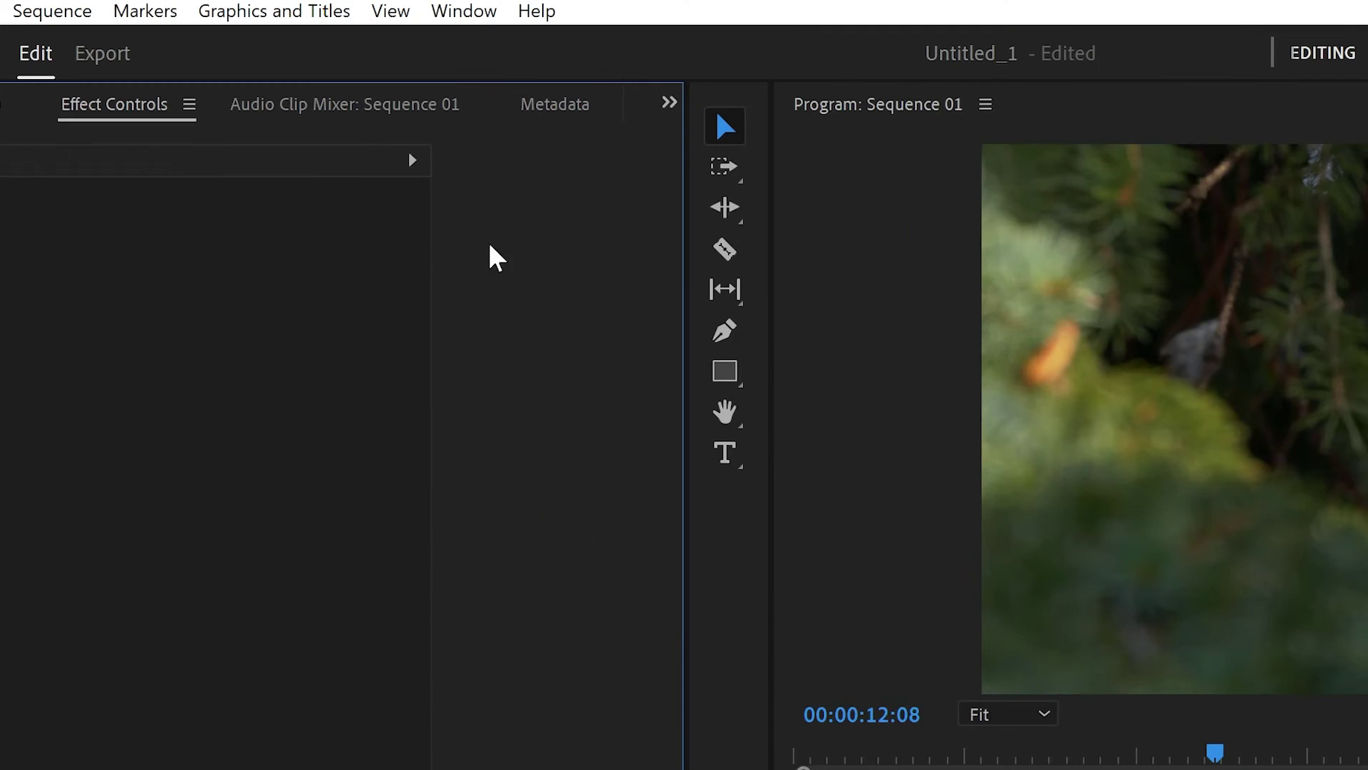
- Open the Premiere Studio panel, widen its folder list, and scroll the Demo Transitions thumbnails
{"action": "left_click", "coordinate": [467, 13]}
{"action": "mouse_move", "coordinate": [556, 119]}
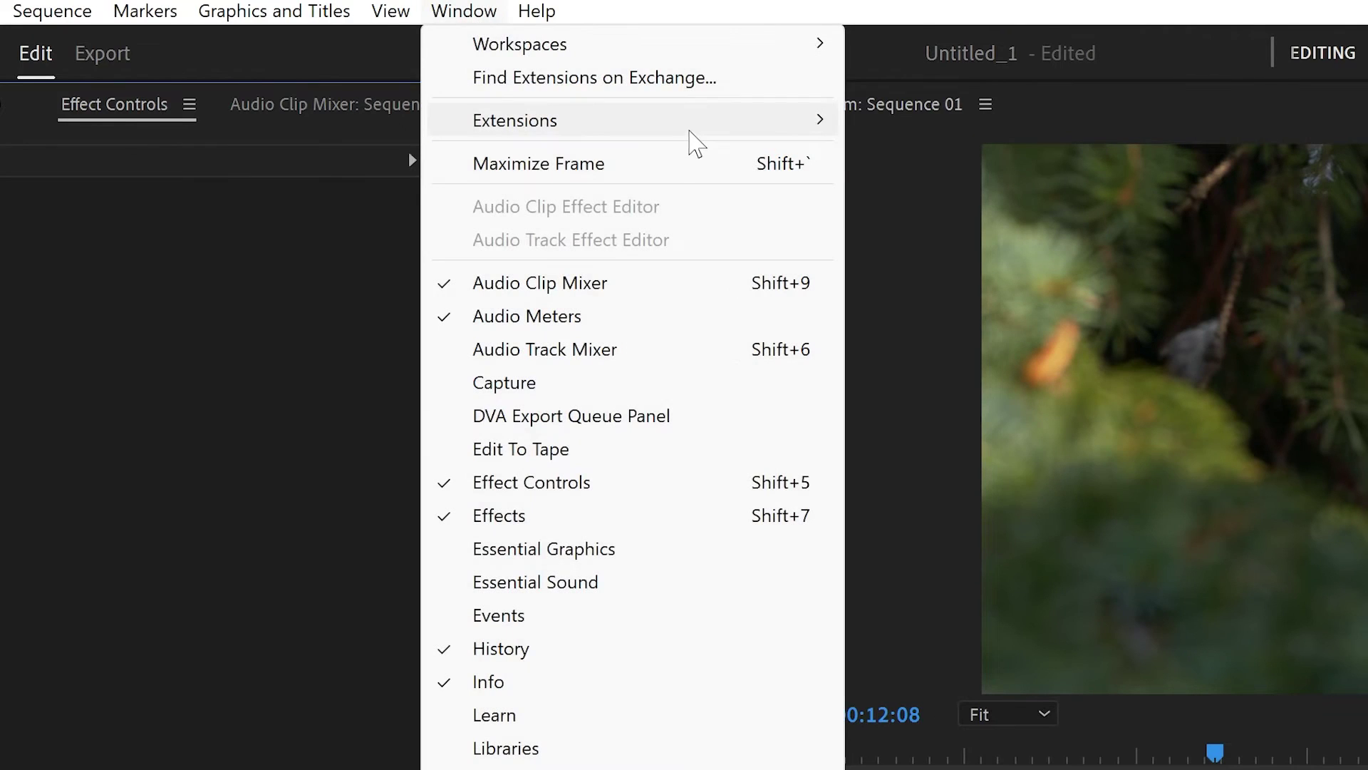
{"action": "left_click", "coordinate": [983, 166]}
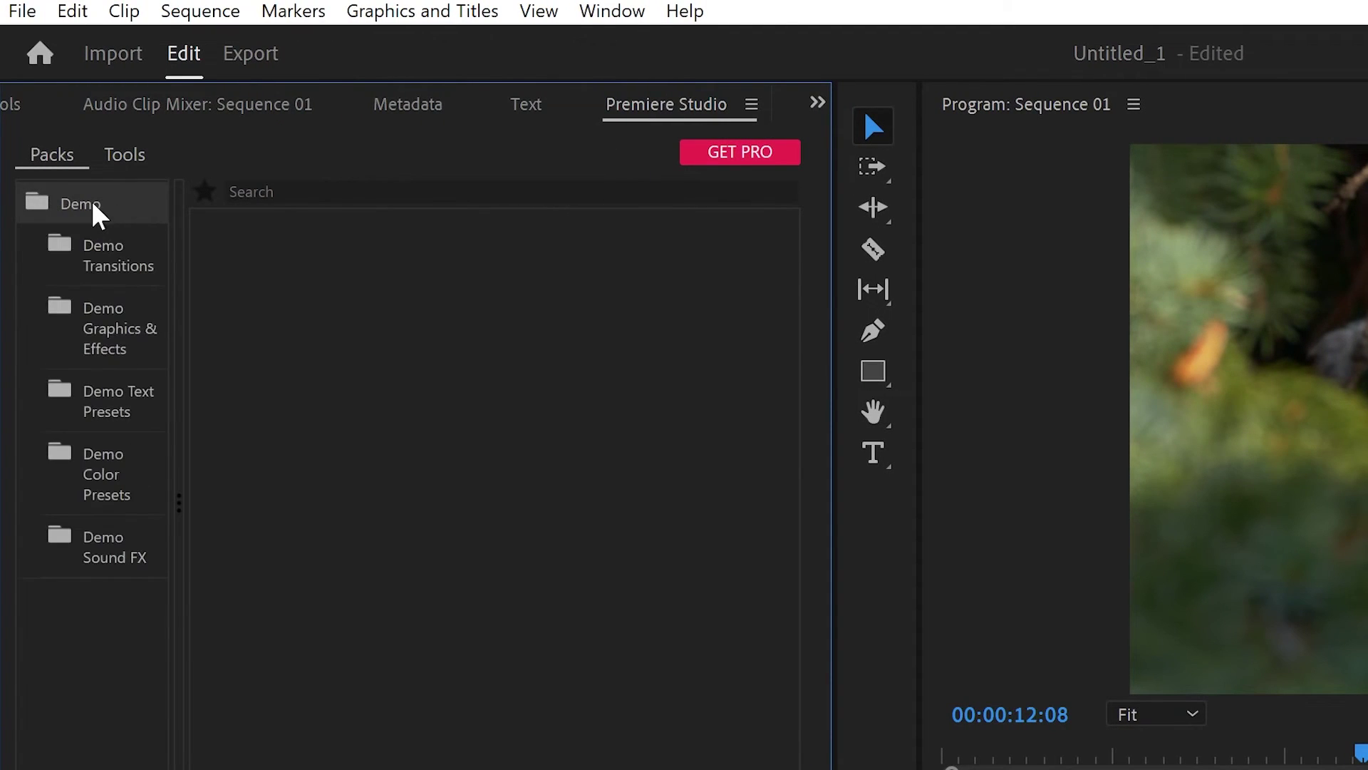
{"action": "left_click_drag", "start_coordinate": [181, 300], "coordinate": [268, 301]}
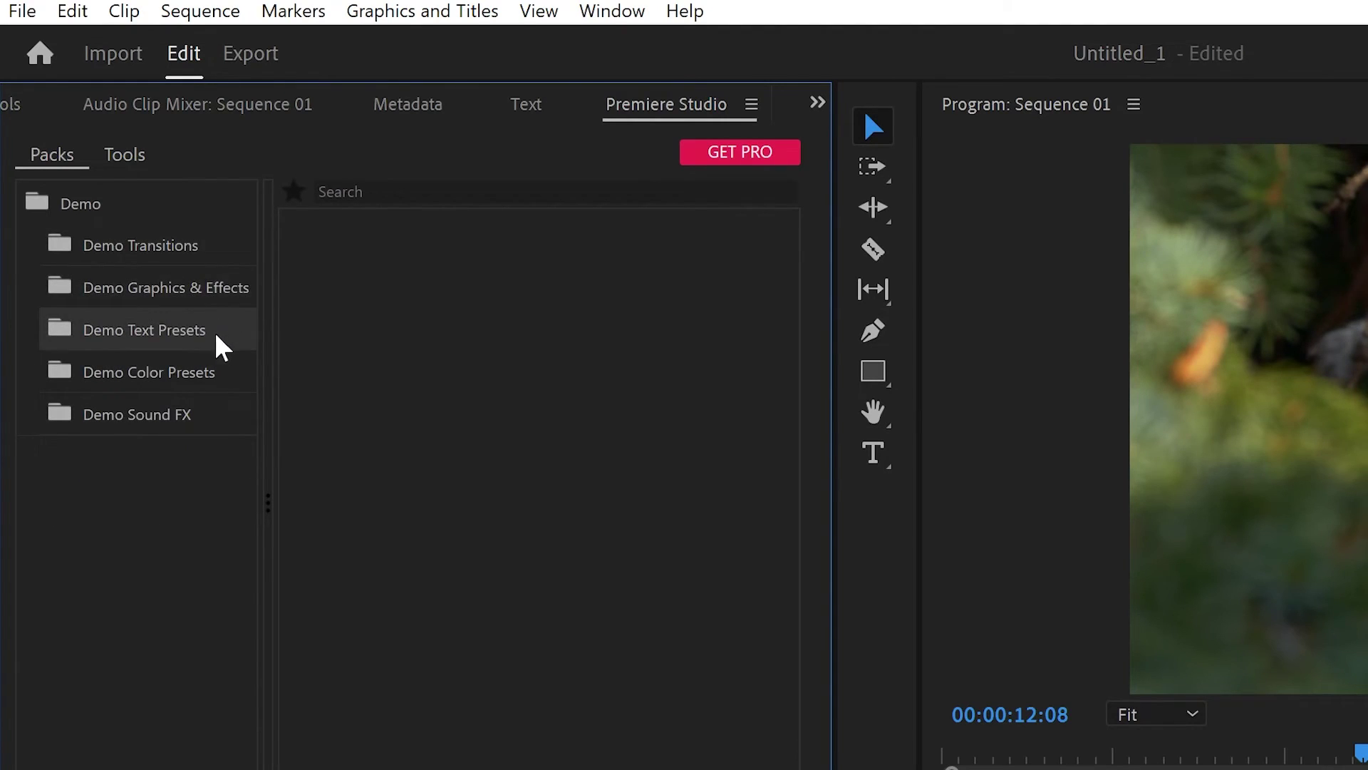
{"action": "left_click", "coordinate": [162, 259]}
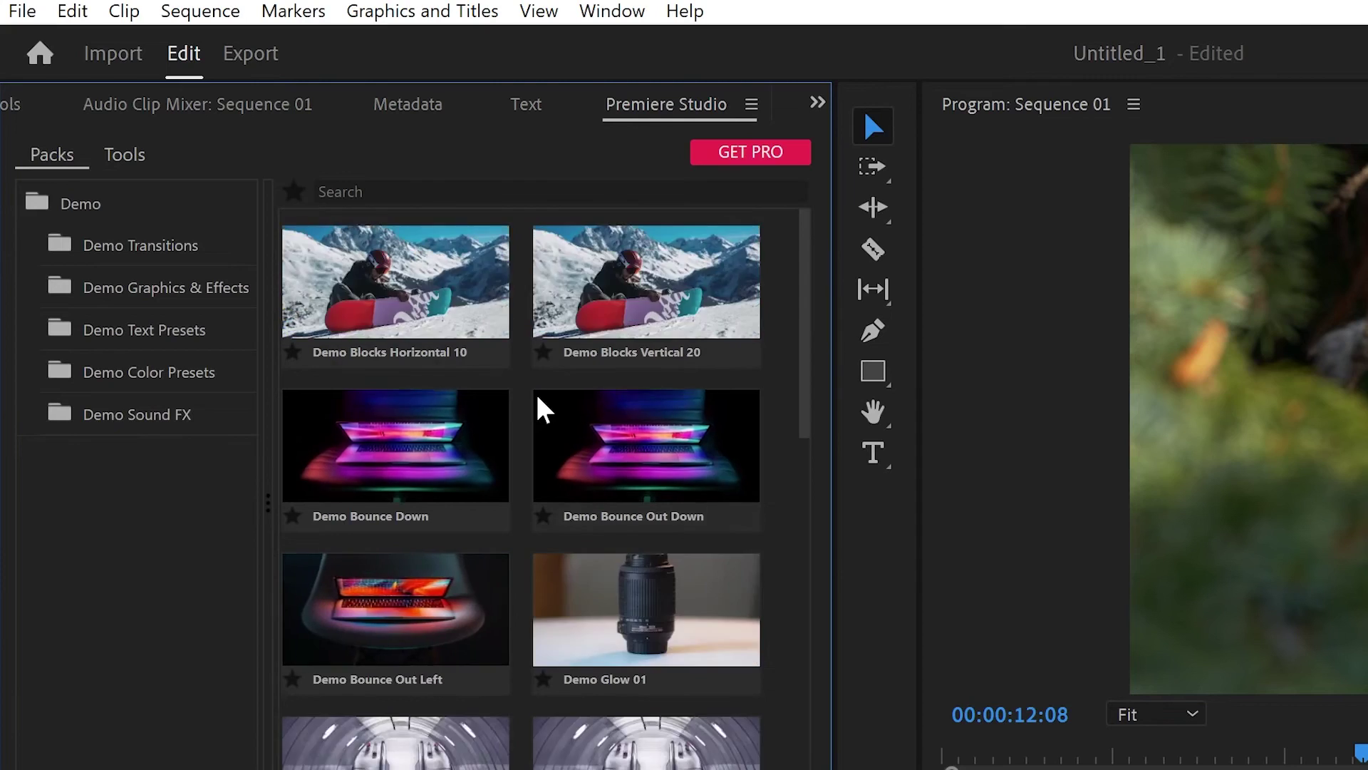
{"action": "scroll", "coordinate": [537, 406], "scroll_direction": "down", "scroll_amount": 4}
{"action": "scroll", "coordinate": [499, 470], "scroll_direction": "down", "scroll_amount": 3}
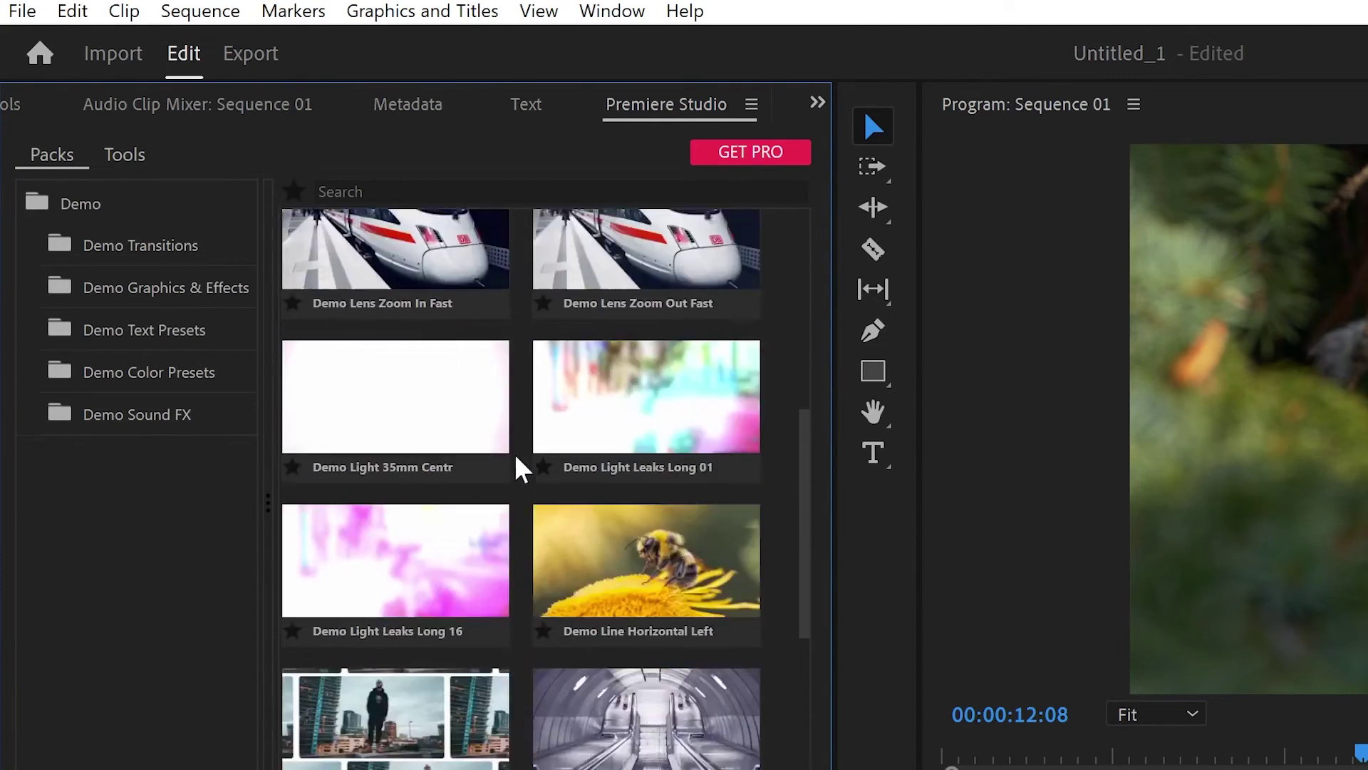
{"action": "scroll", "coordinate": [520, 463], "scroll_direction": "down", "scroll_amount": 4}
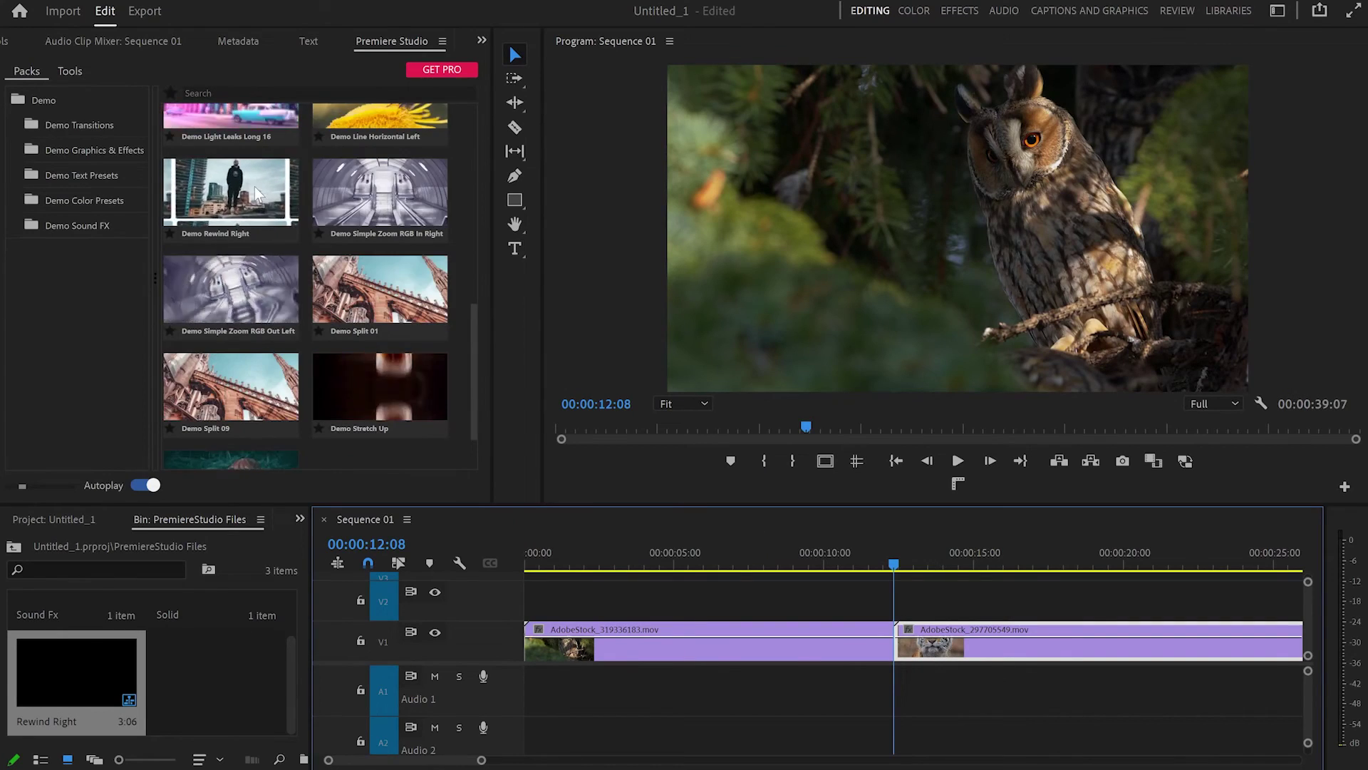
- Add Demo Rewind Right over the owl–tiger cut, drop its Rewind Right sound on V2, and preview
{"action": "left_click", "coordinate": [226, 184]}
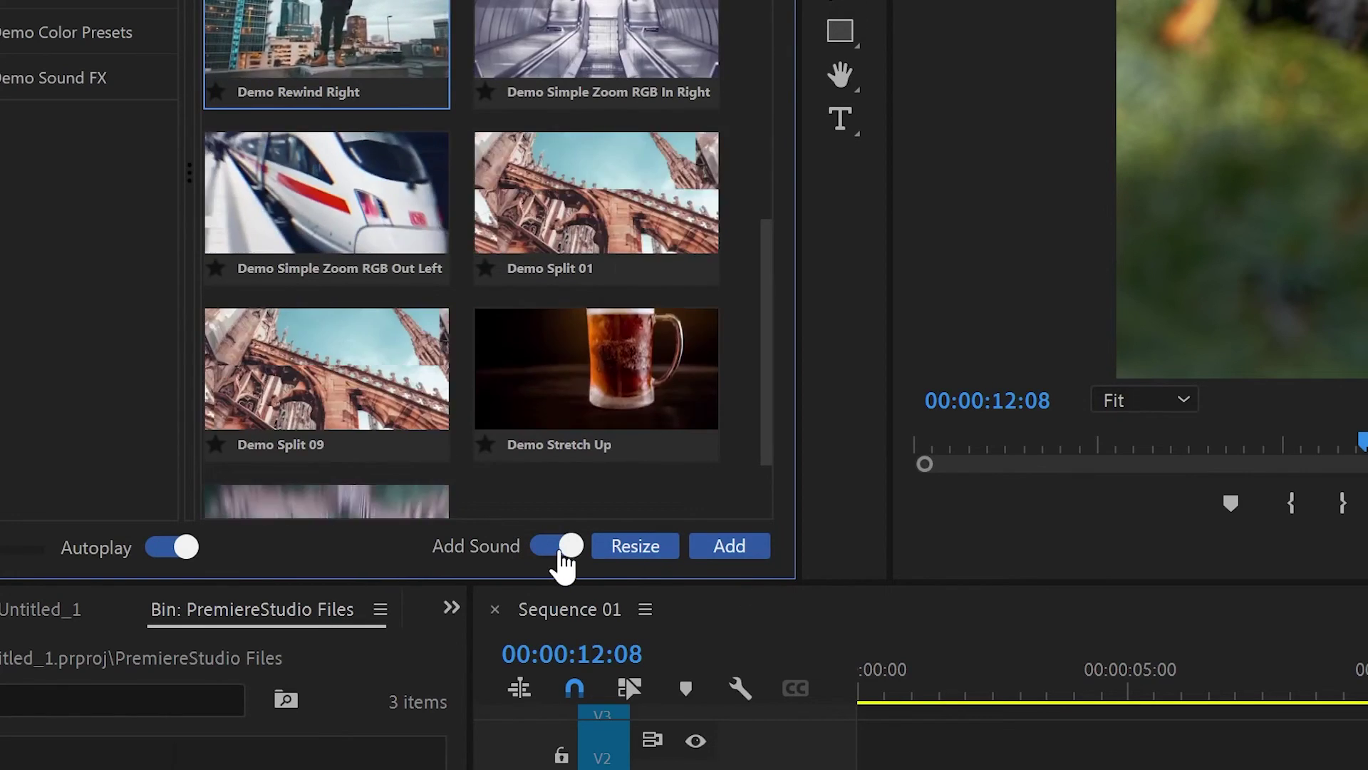
{"action": "left_click", "coordinate": [730, 547]}
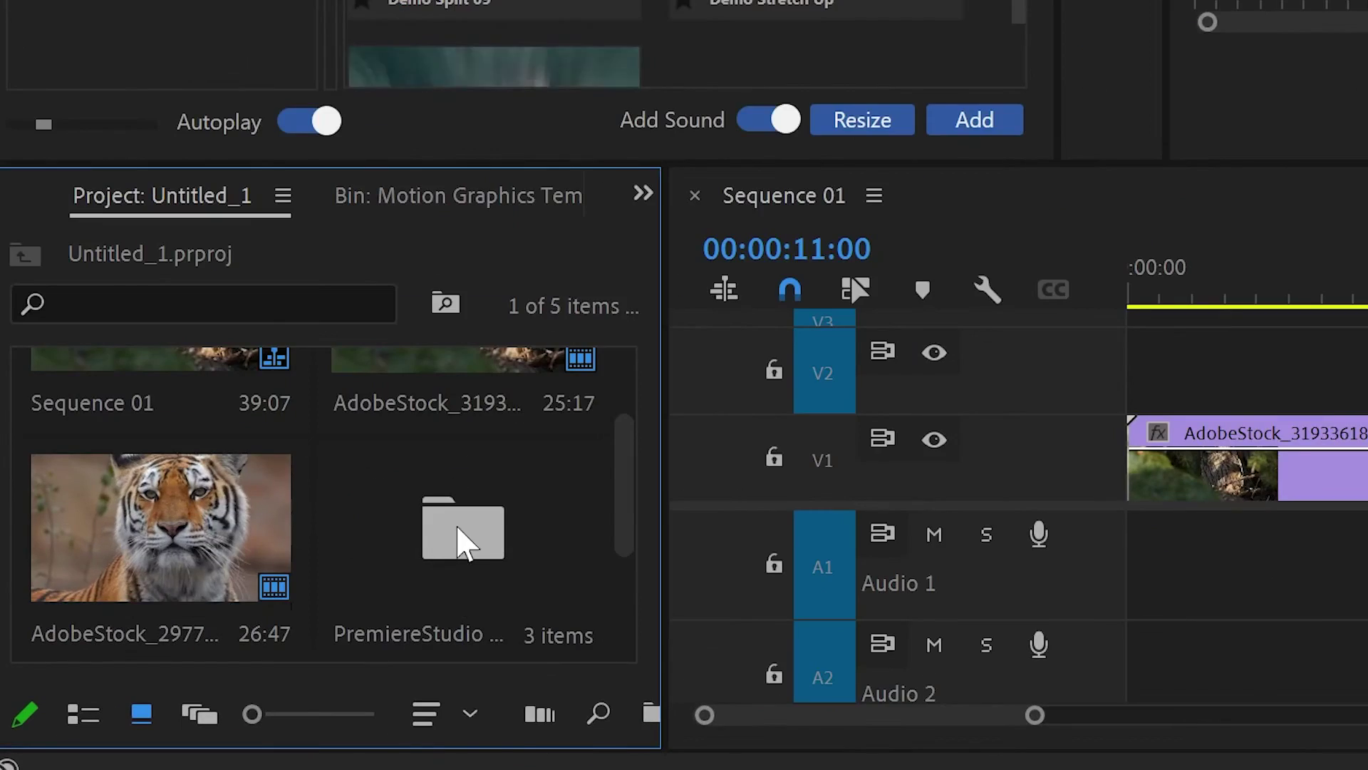
{"action": "double_click", "coordinate": [496, 553]}
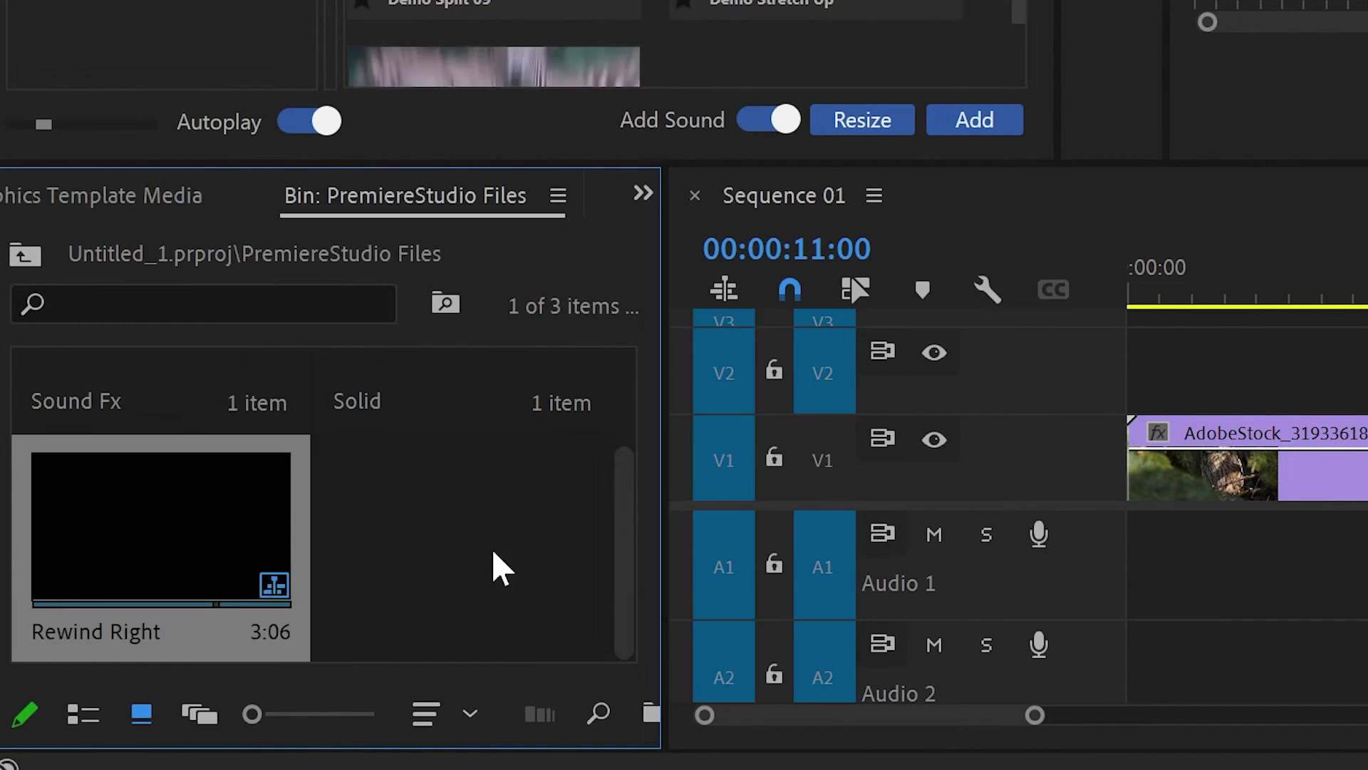
{"action": "left_click_drag", "start_coordinate": [146, 548], "coordinate": [904, 612]}
{"action": "key", "text": "space"}
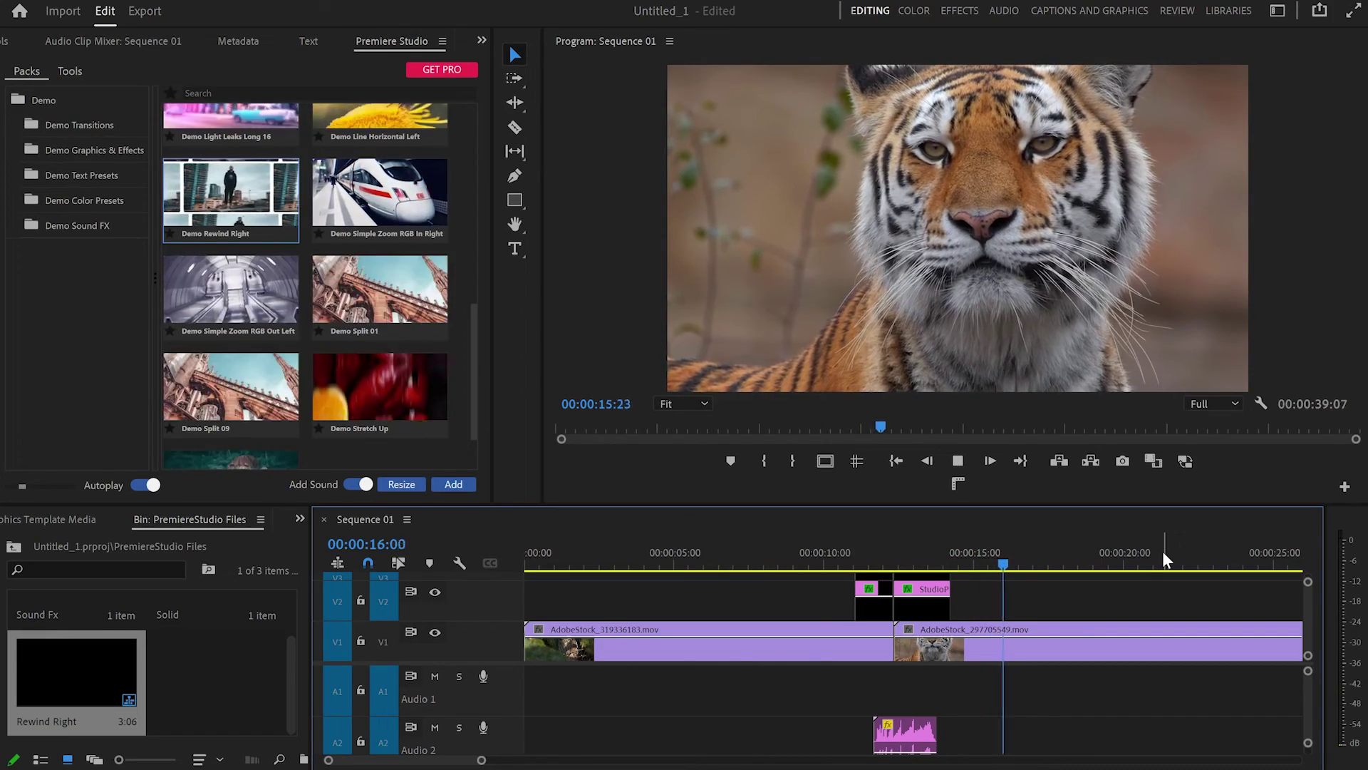
{"action": "key", "text": "space"}
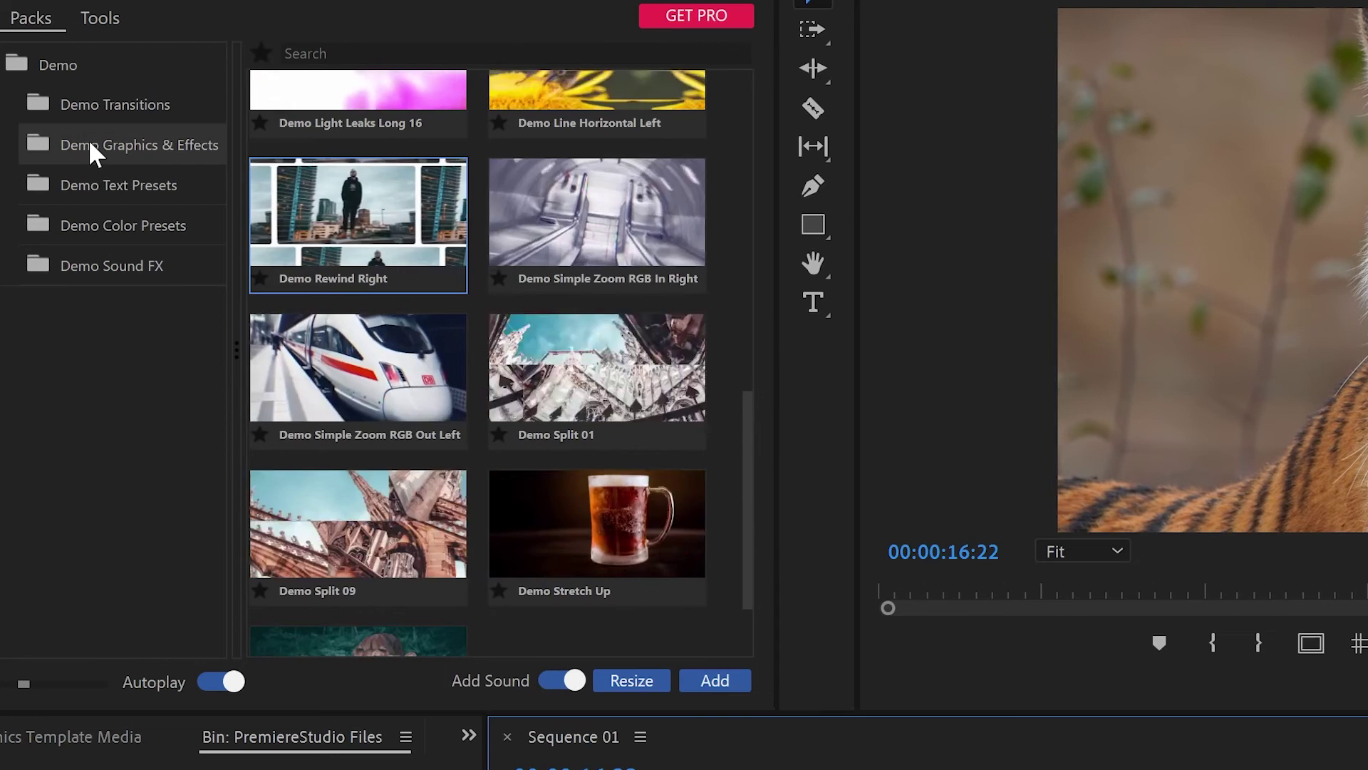
- Add Demo Call-Out Right 09 from Demo Graphics & Effects at the playhead and preview it
{"action": "left_click", "coordinate": [89, 139]}
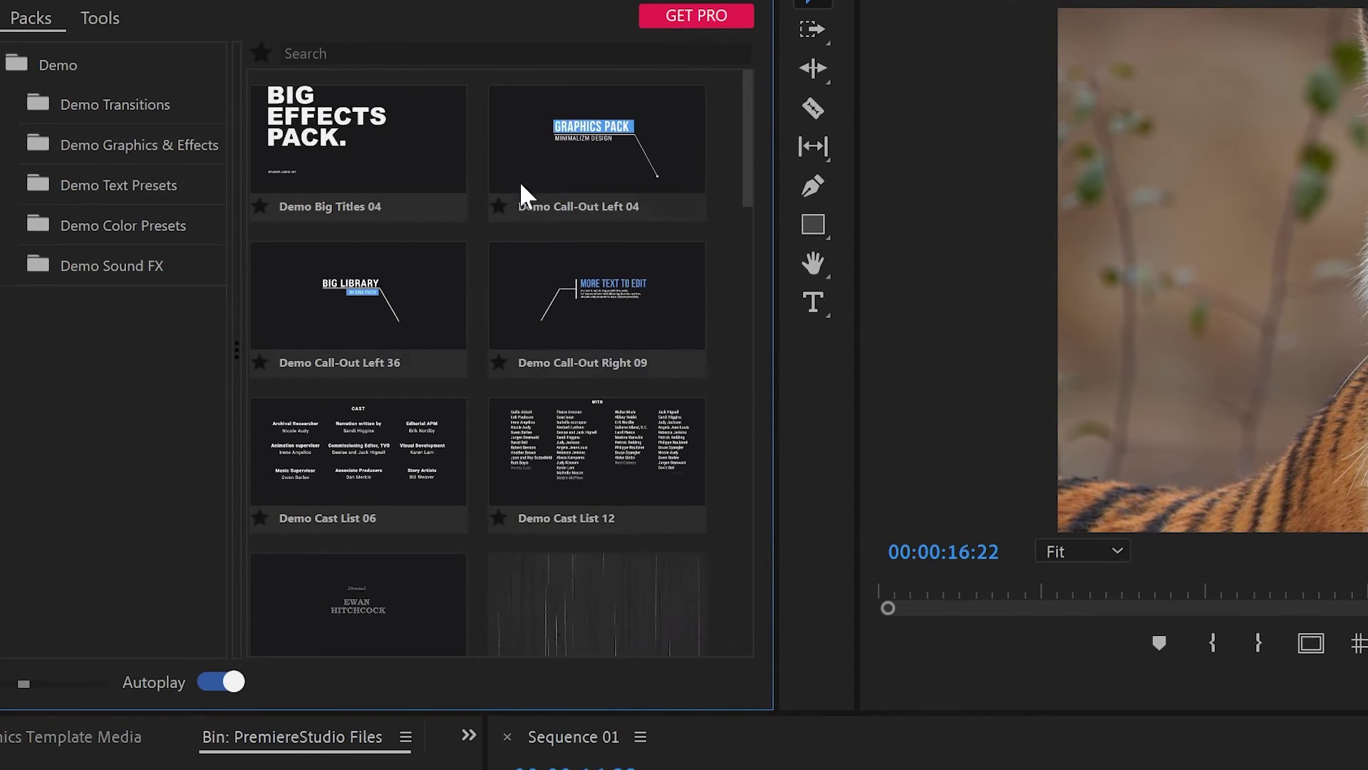
{"action": "left_click", "coordinate": [366, 244]}
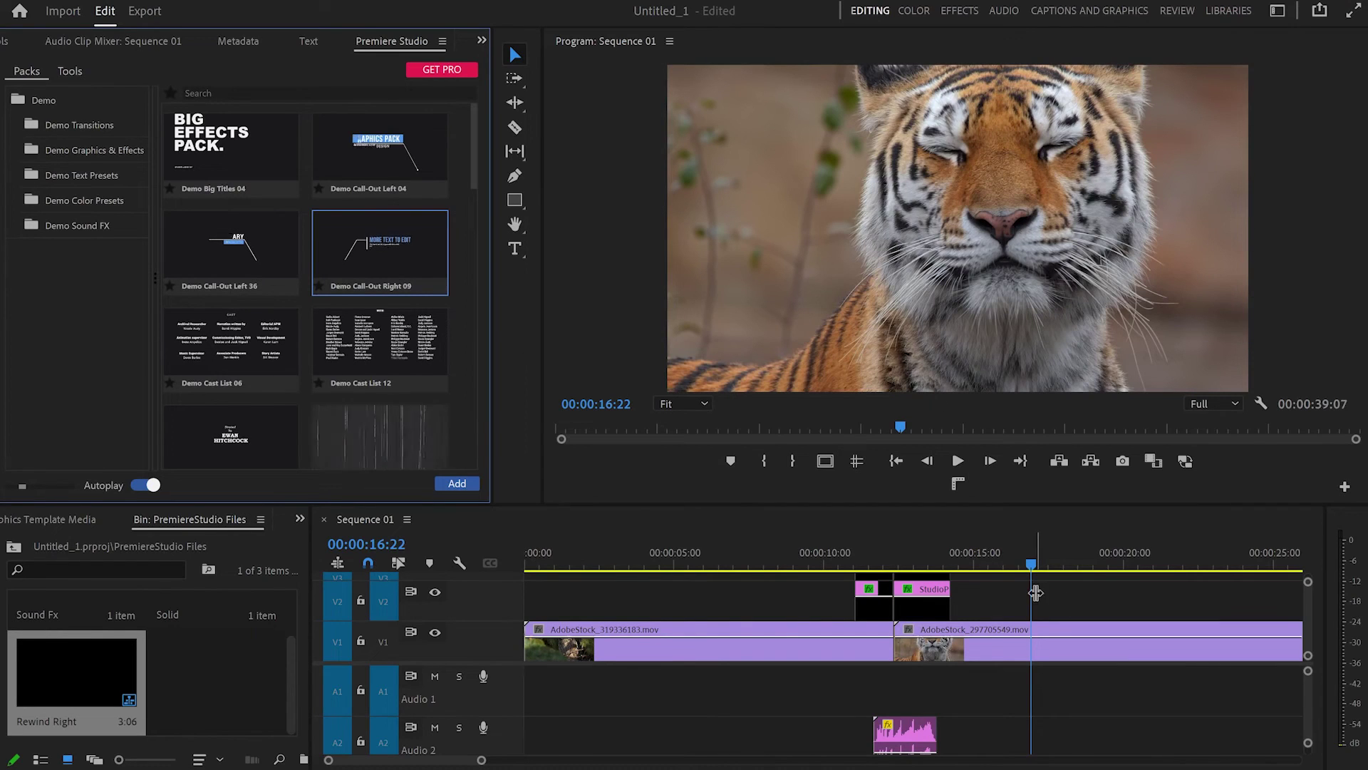
{"action": "left_click", "coordinate": [456, 484]}
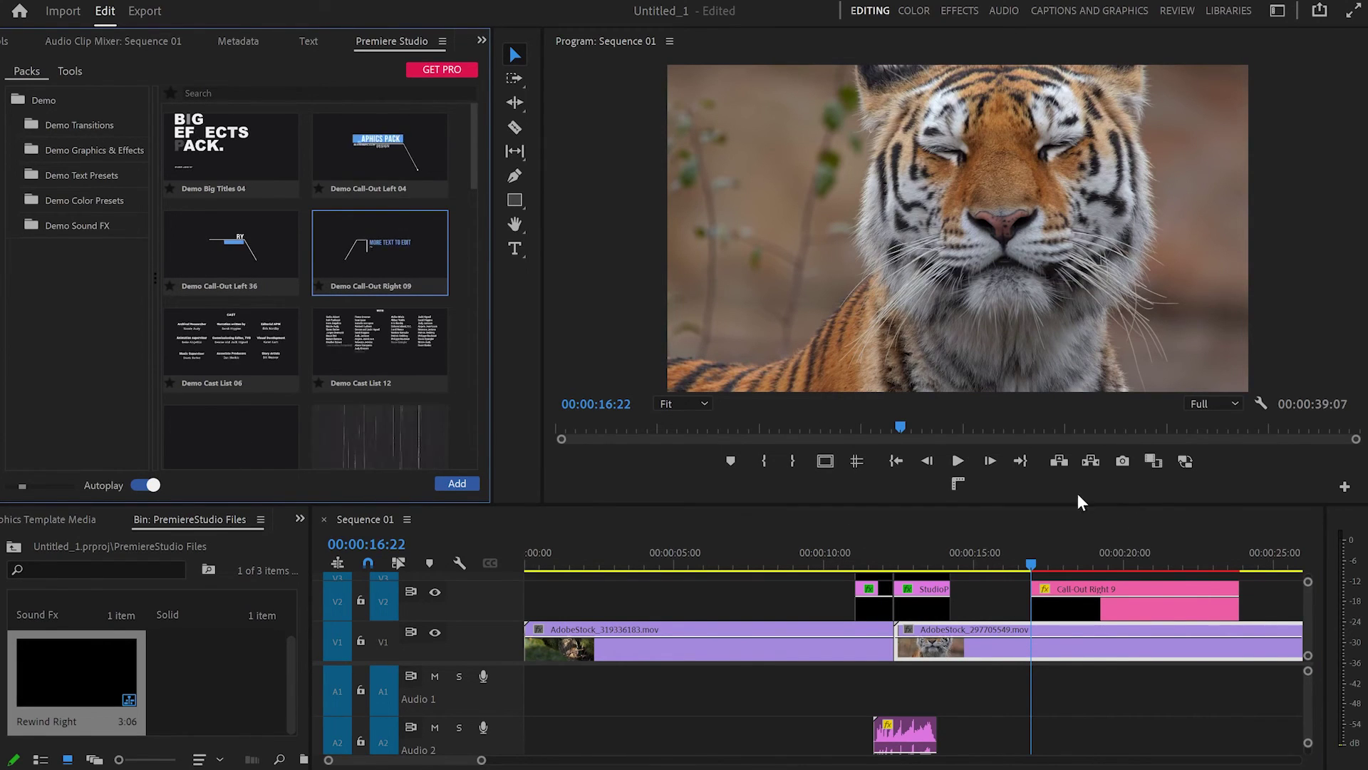
{"action": "left_click", "coordinate": [956, 460]}
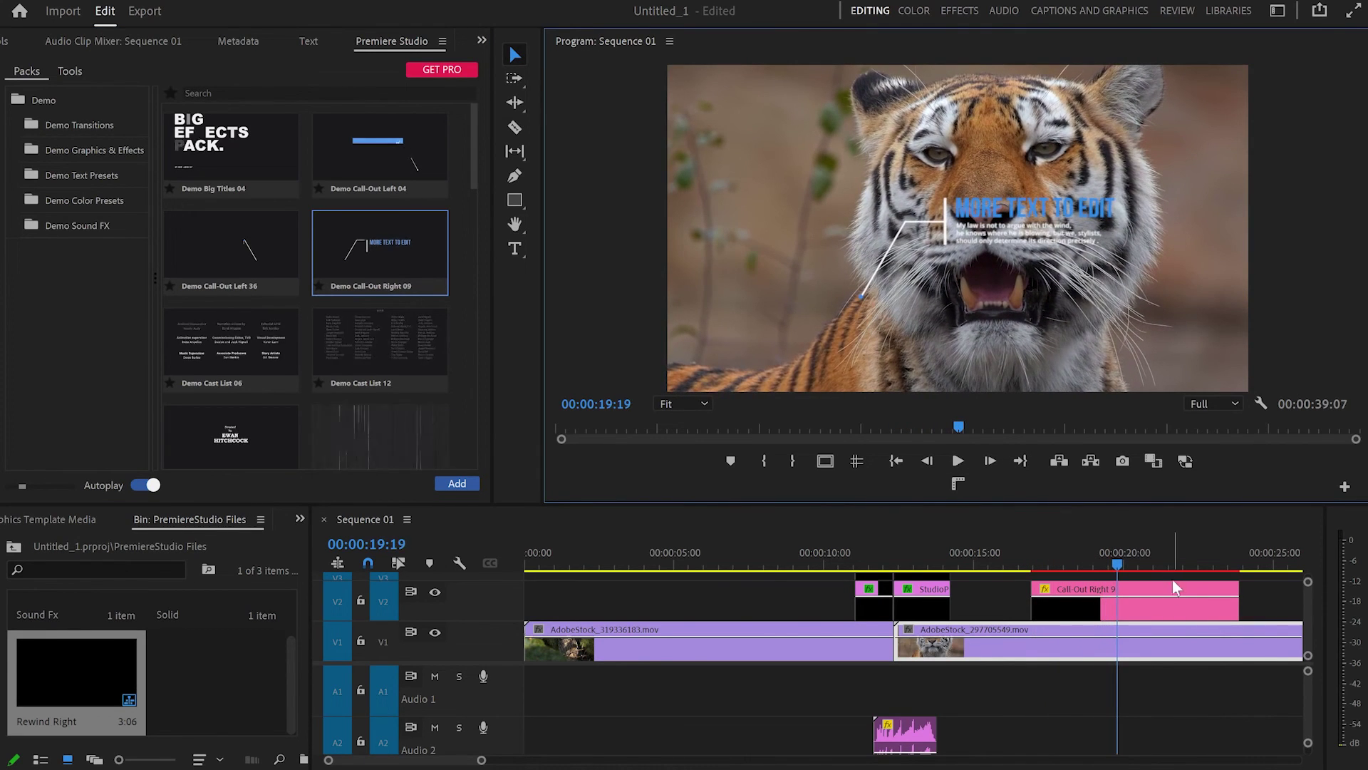
- Set the call-out's Motion Position to 349, 873 in Effect Controls and replay it
{"action": "left_click", "coordinate": [1169, 604]}
{"action": "left_click", "coordinate": [482, 41]}
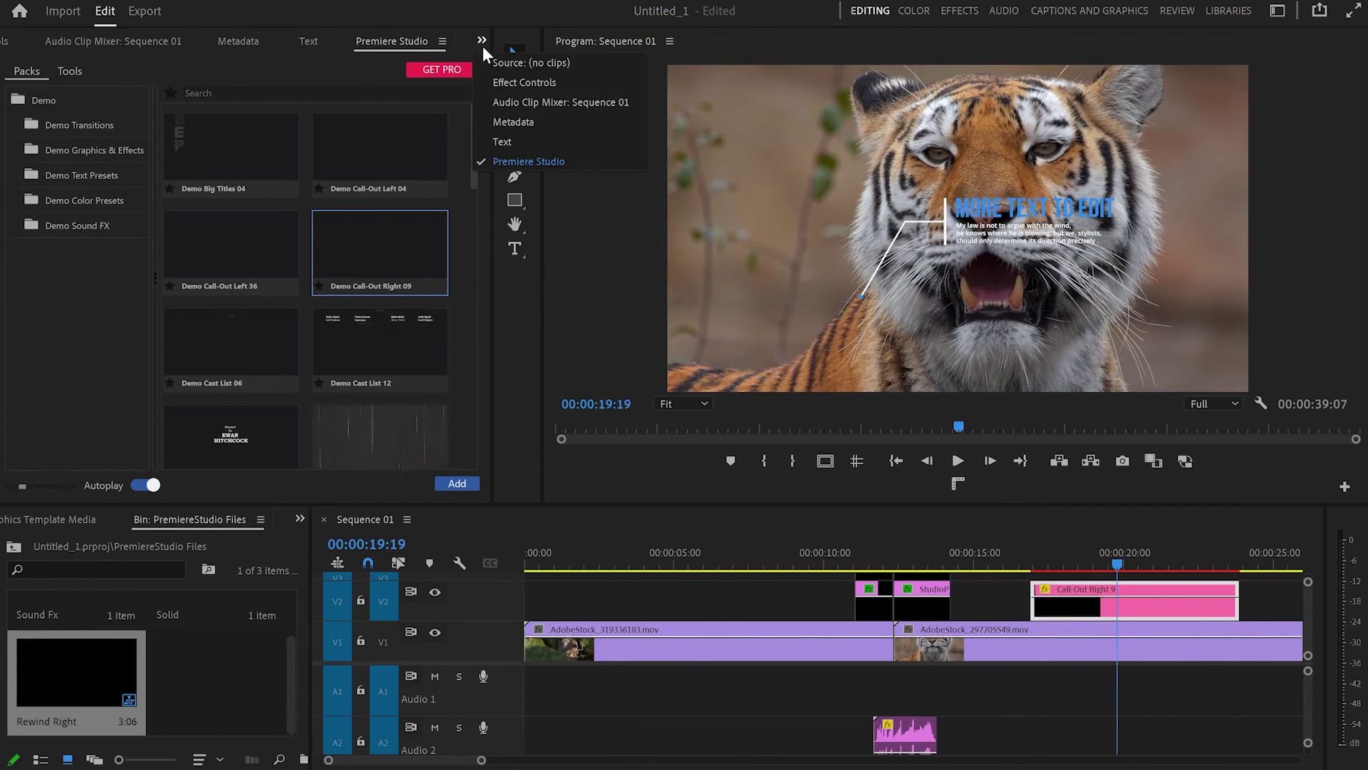
{"action": "left_click", "coordinate": [522, 80]}
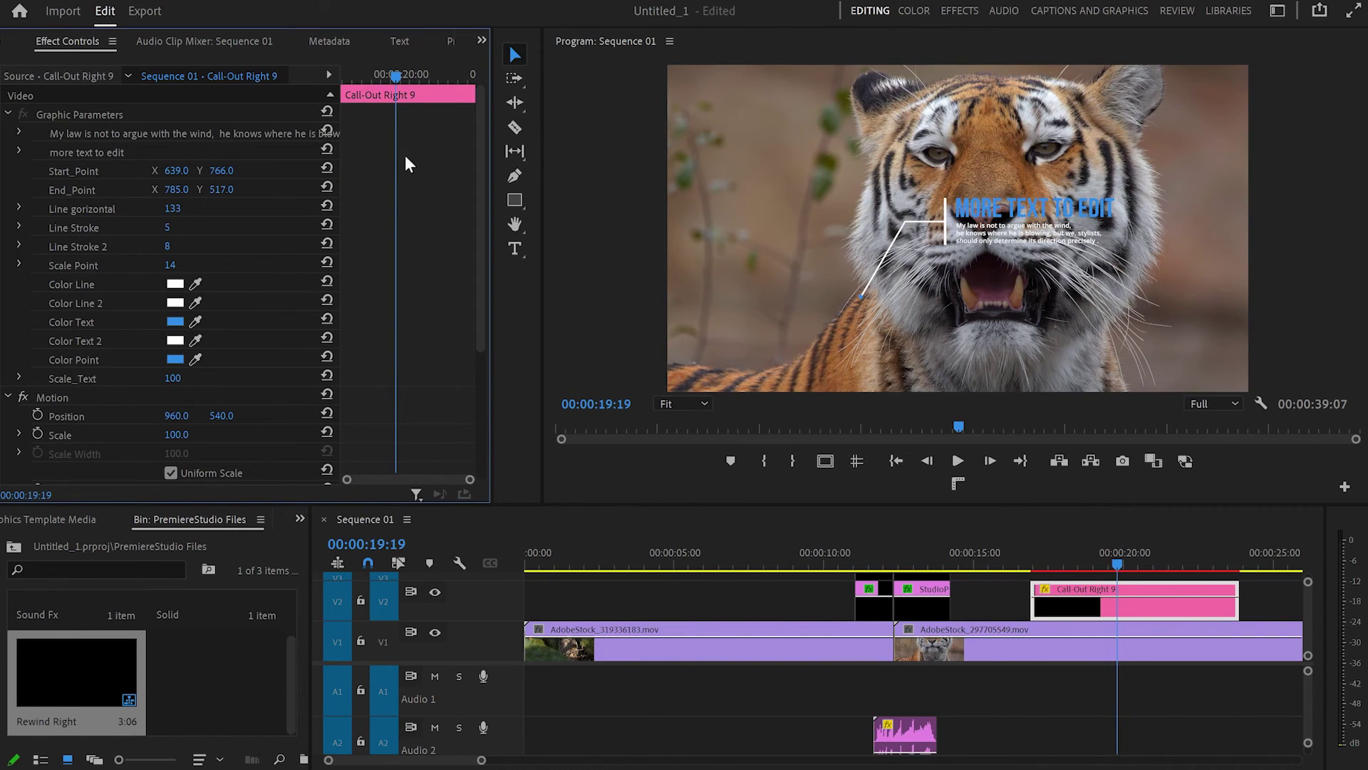
{"action": "scroll", "coordinate": [424, 266], "scroll_direction": "down", "scroll_amount": 2}
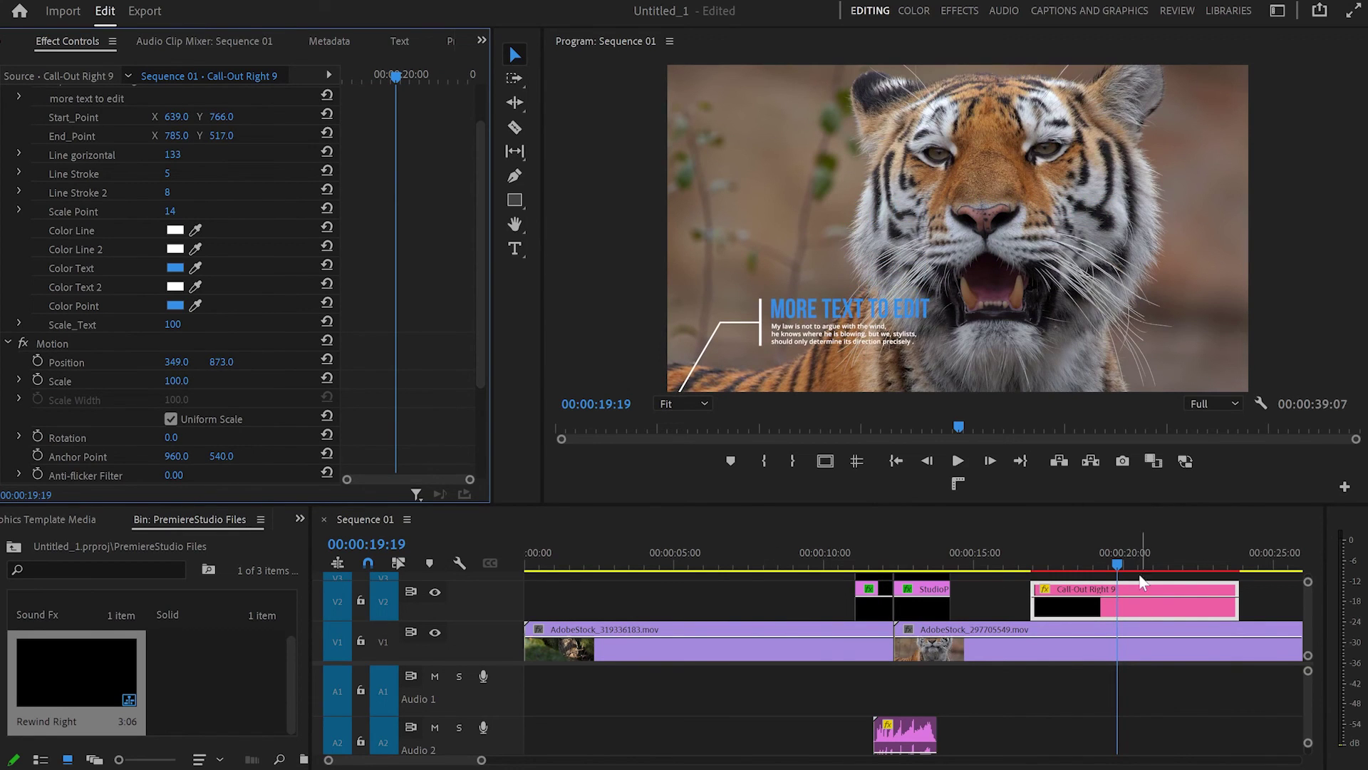
{"action": "key", "text": "Up"}
{"action": "key", "text": "space"}
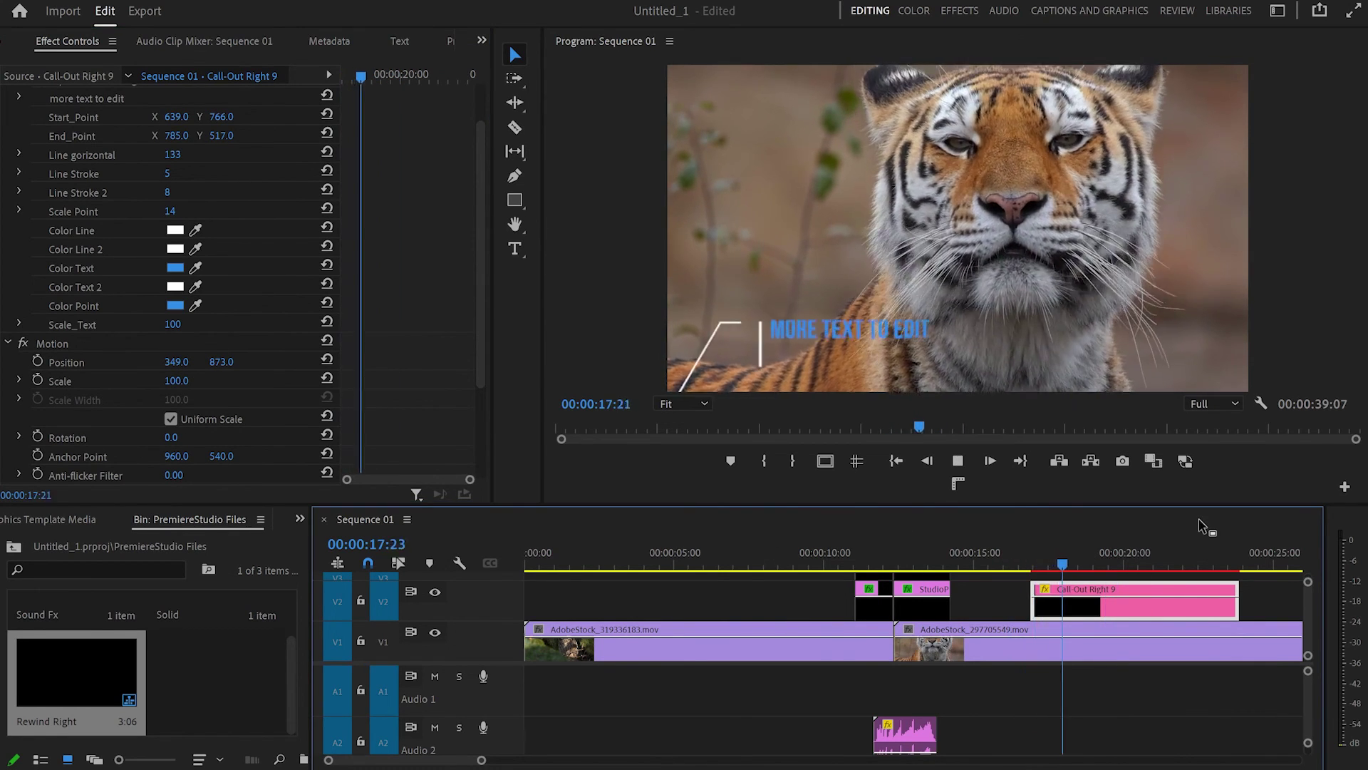